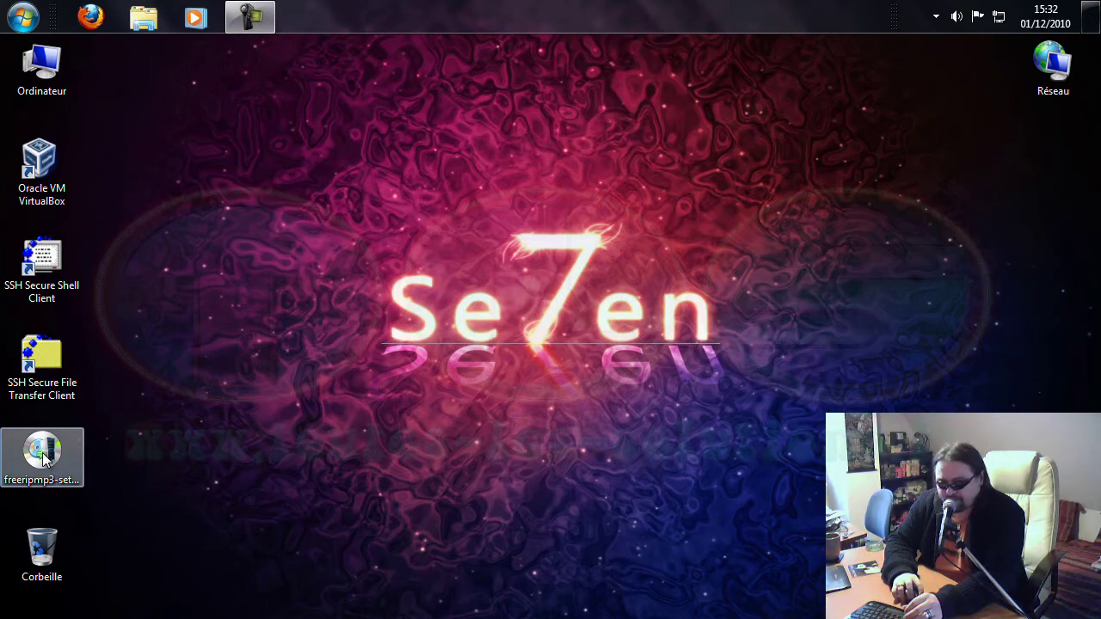
Step: Run the freeripmp3-setup installer from the desktop and accept Français as the setup wizard language
double_click(41, 454)
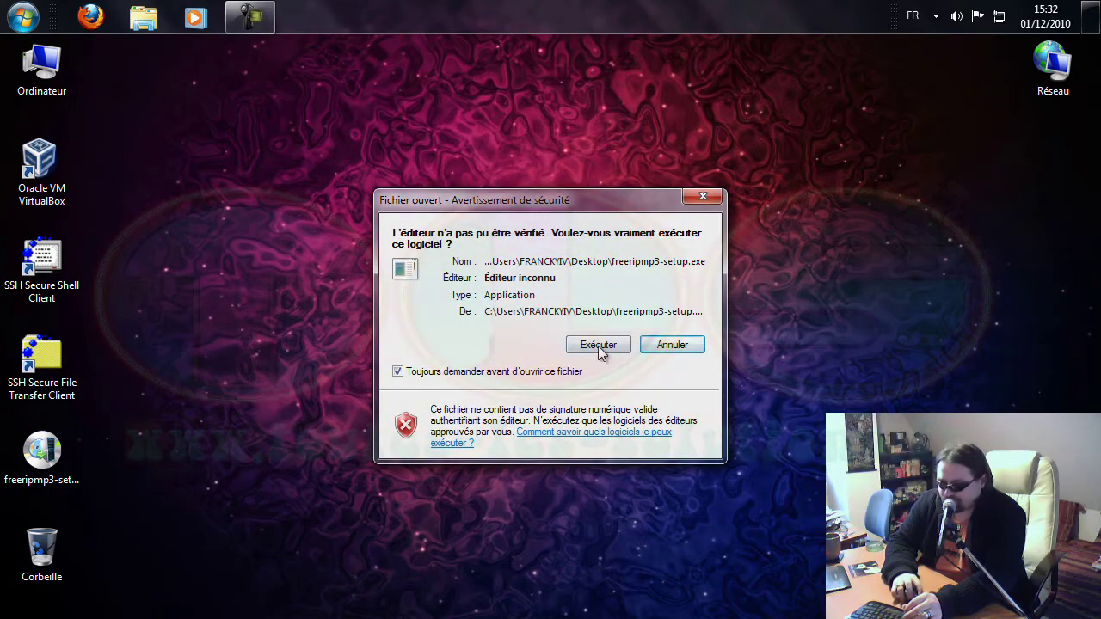
left_click(598, 345)
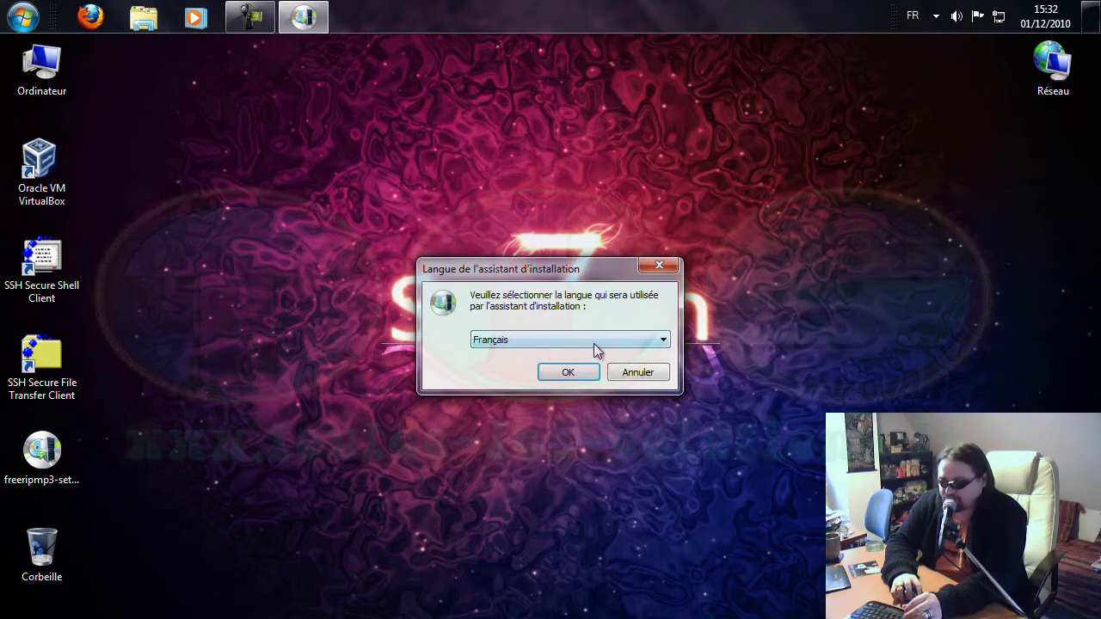
left_click(576, 373)
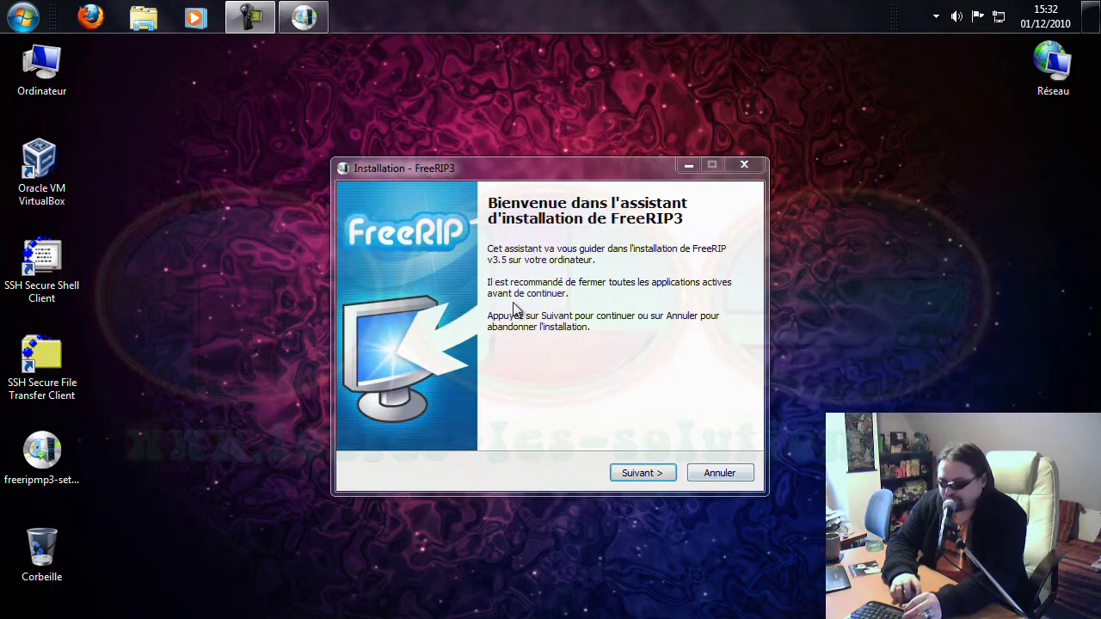
Step: Proceed through the FreeRIP3 welcome page and accept the terms of the licence agreement
left_click(658, 482)
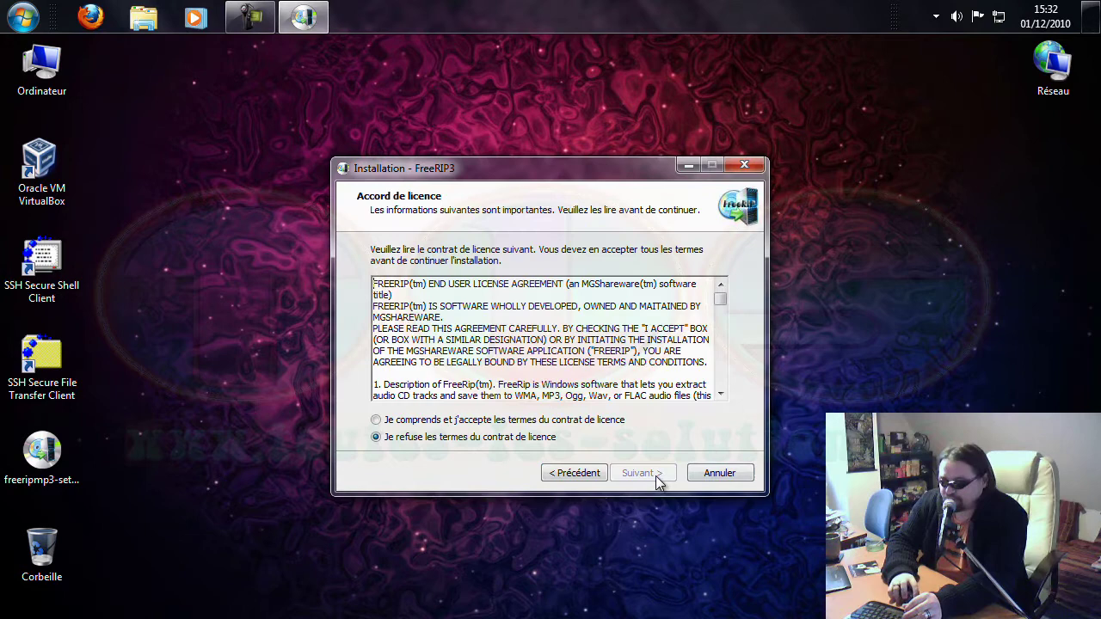
left_click(448, 419)
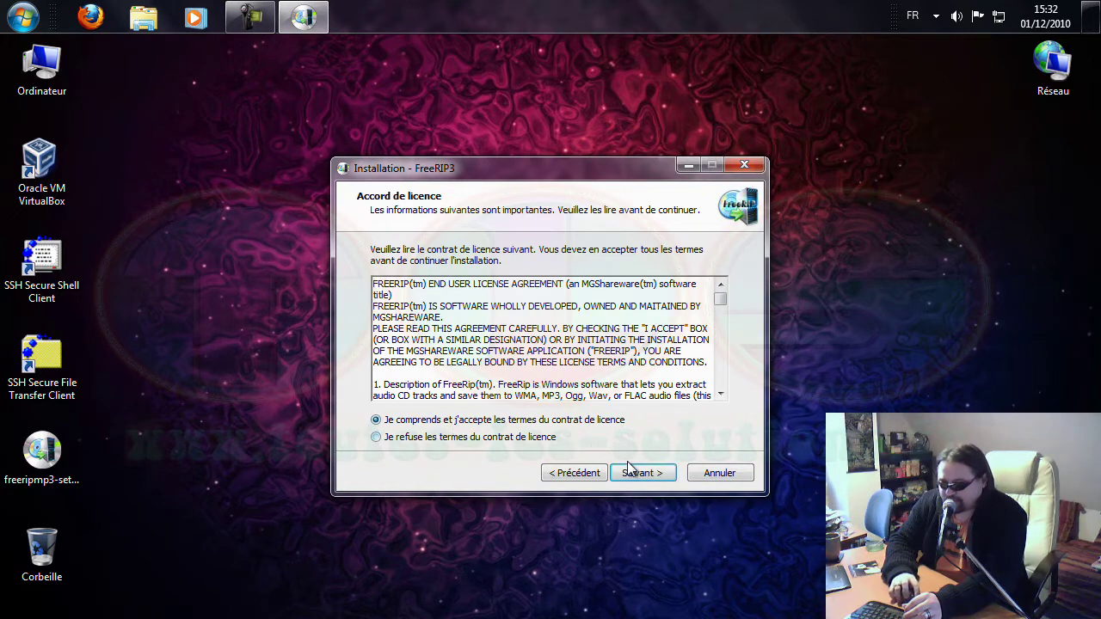
left_click(651, 481)
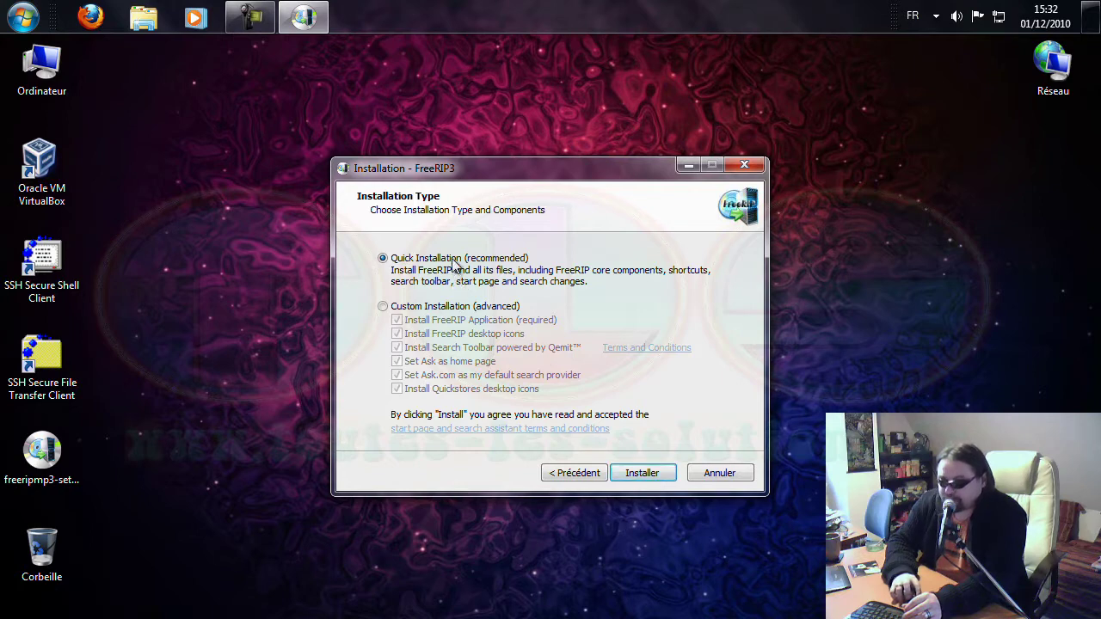
Step: Install FreeRIP as a custom installation without the Search Toolbar, Ask home page, Ask.com search provider and Quickstores icons
left_click(383, 307)
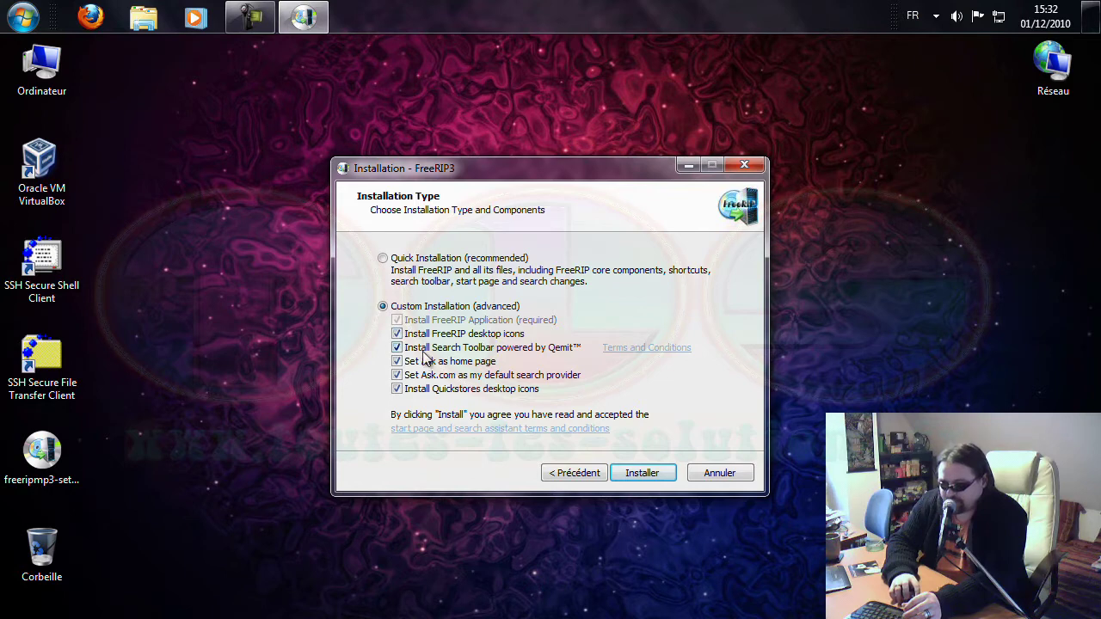
left_click(396, 348)
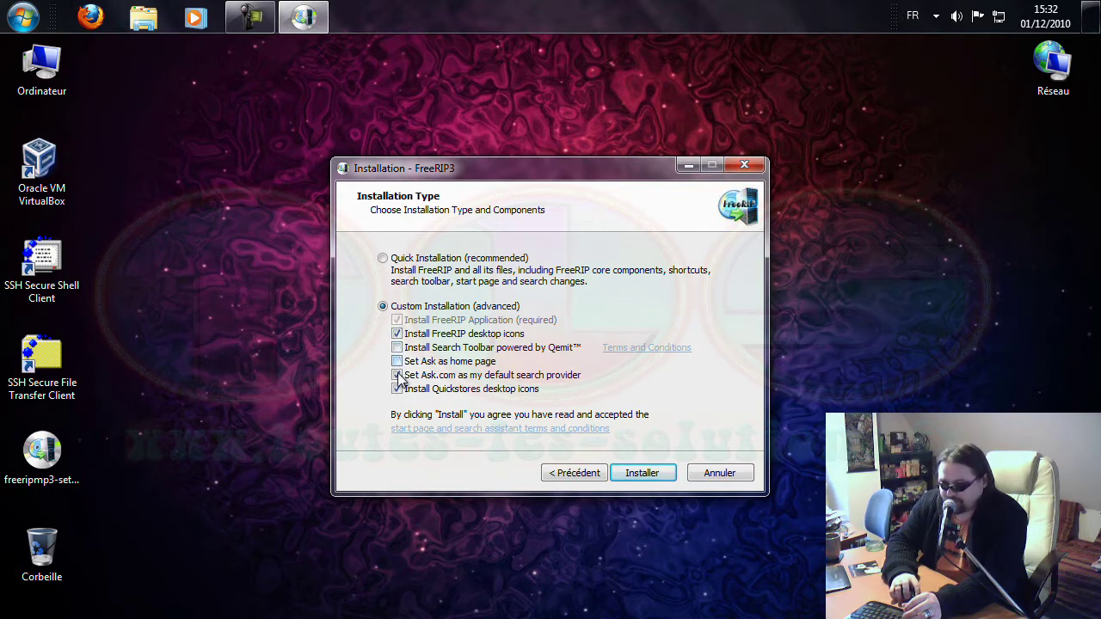
left_click(396, 362)
left_click(396, 374)
left_click(397, 390)
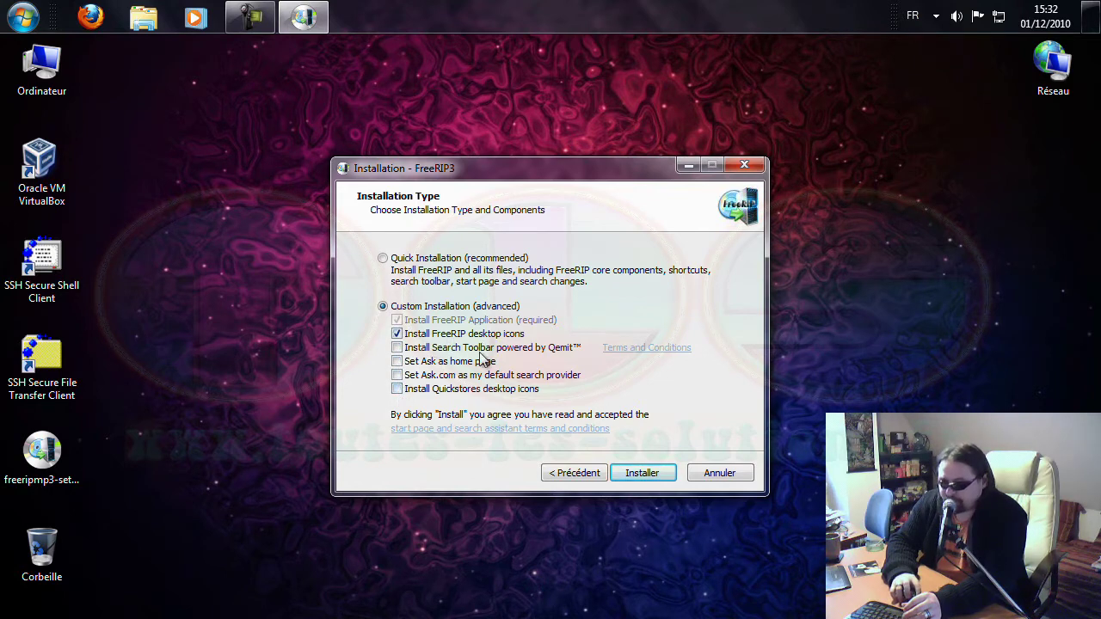
left_click(642, 475)
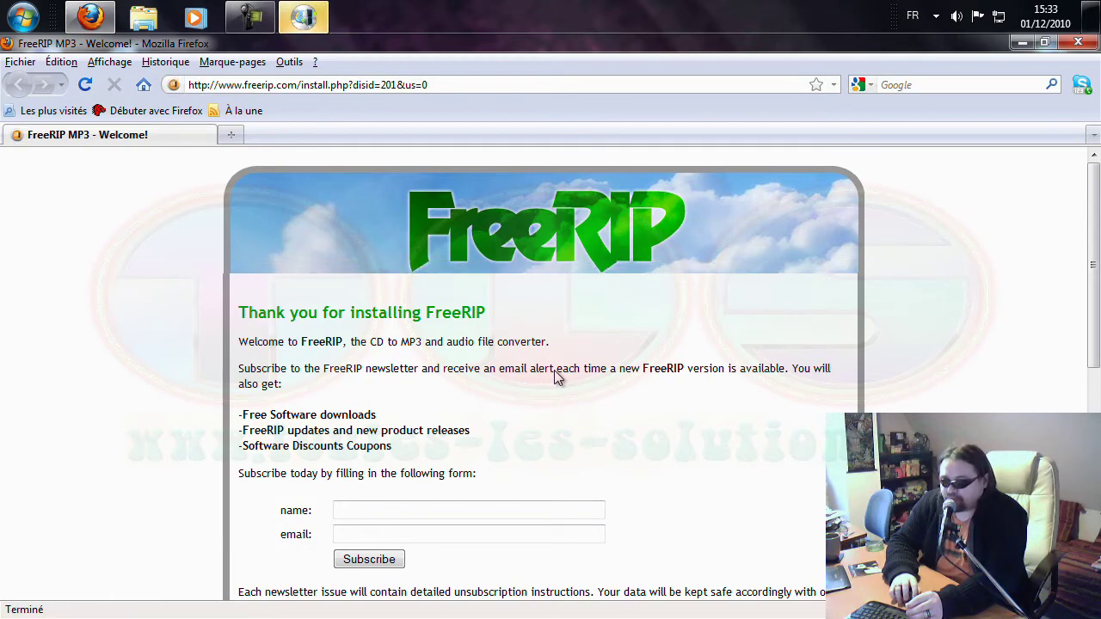
Step: Skim and close the FreeRIP welcome web page, and finish the setup wizard with Run FreeRIP enabled
scroll(554, 370, "down", 4)
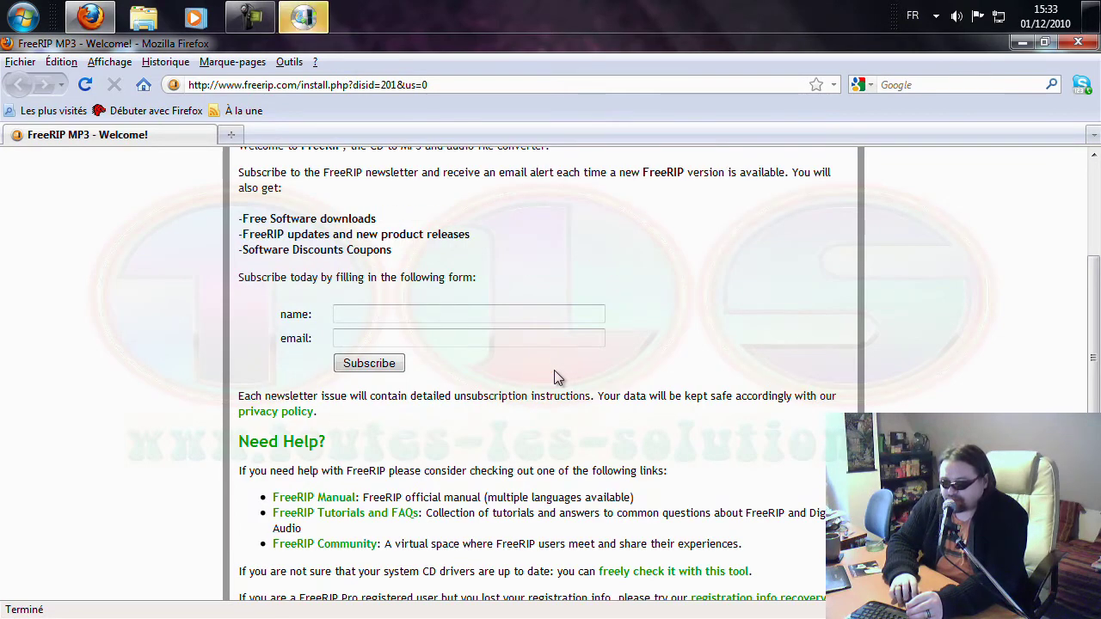
scroll(557, 374, "up", 2)
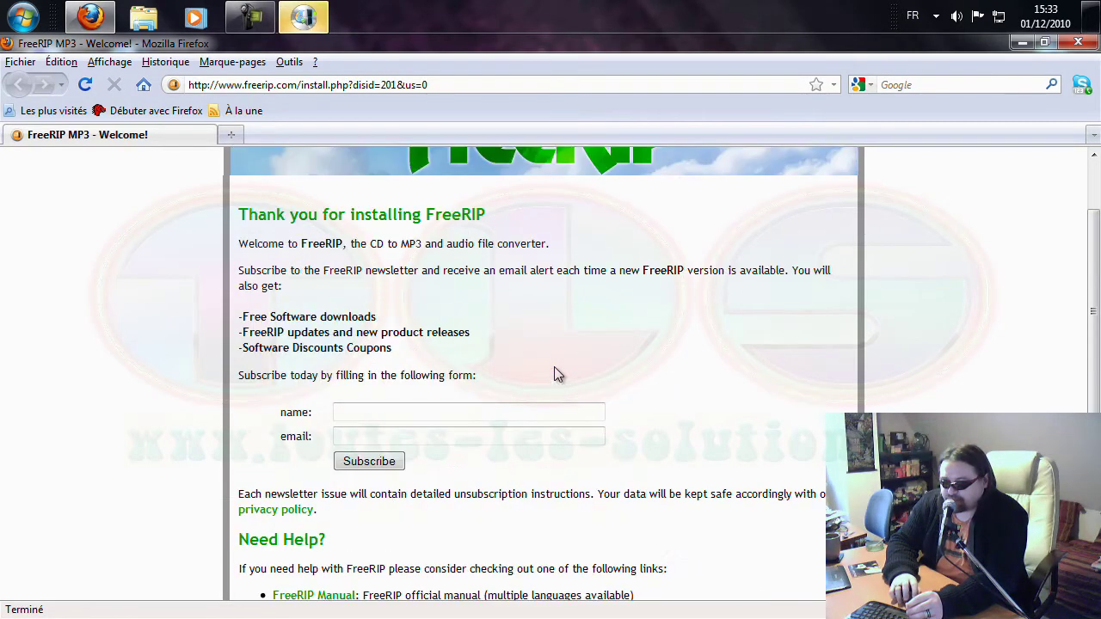
left_click(1070, 45)
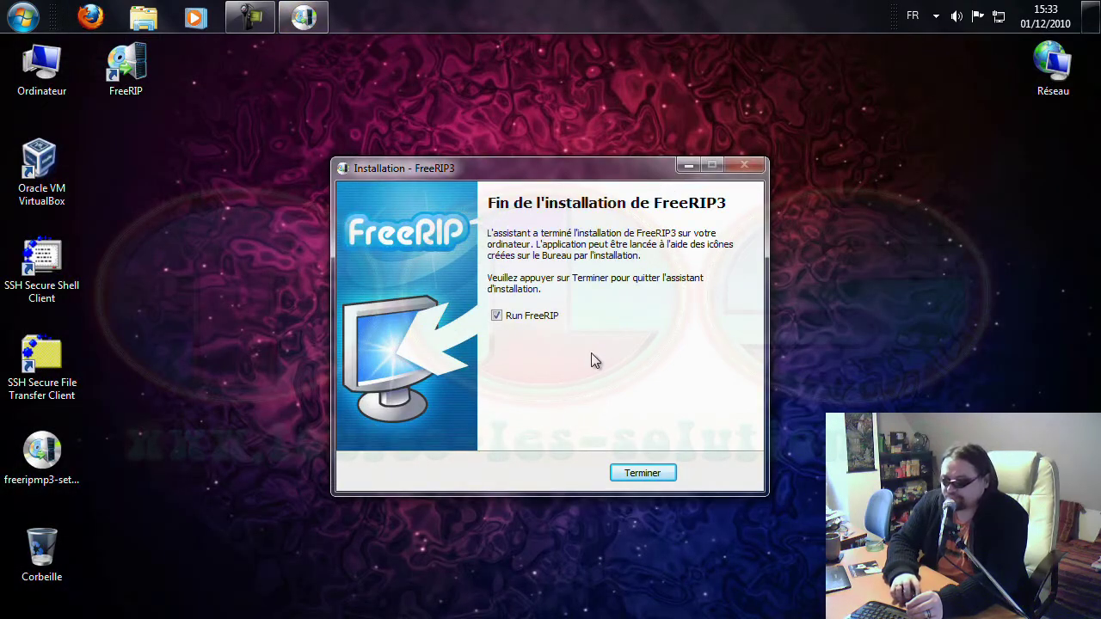
left_click(643, 472)
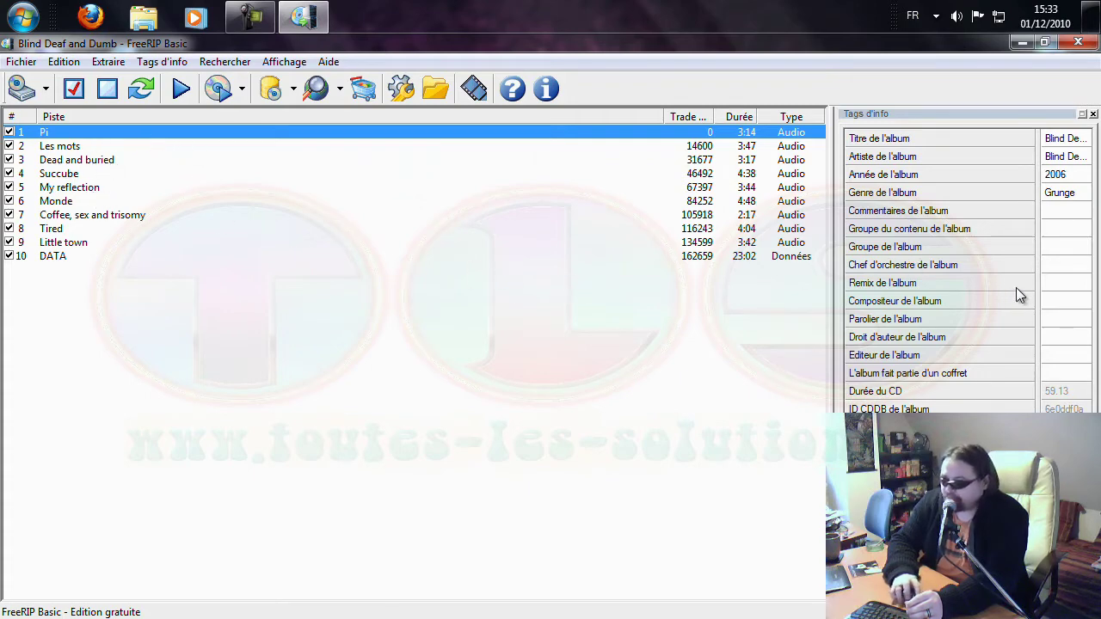
Step: Deselect every track of the CD except track 6, Monde, for extraction
left_click_drag(1037, 273, 998, 271)
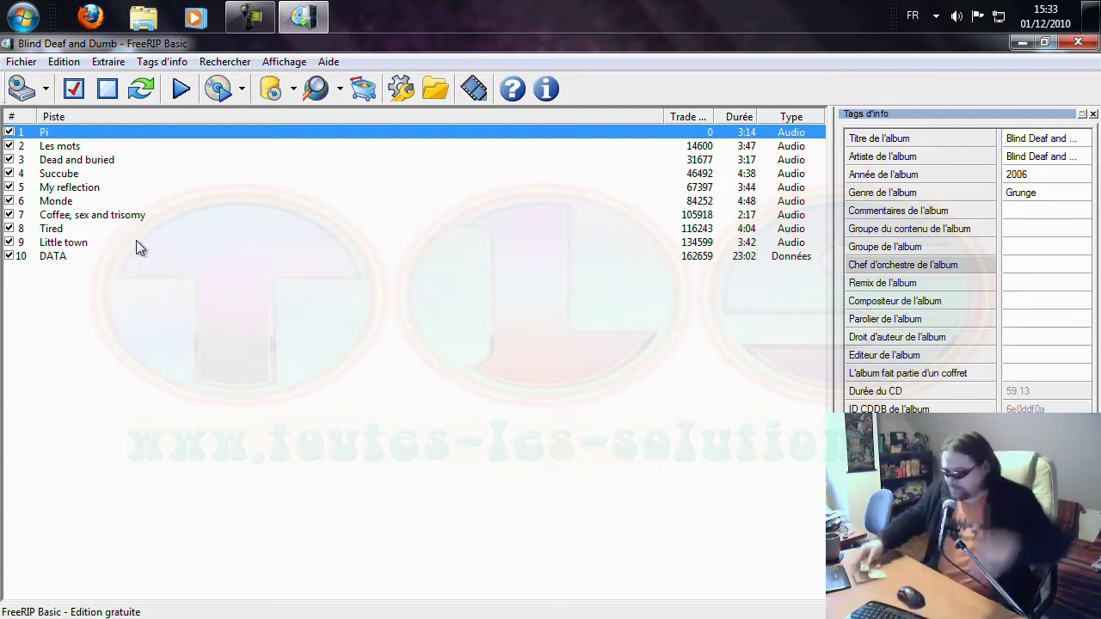
left_click(9, 255)
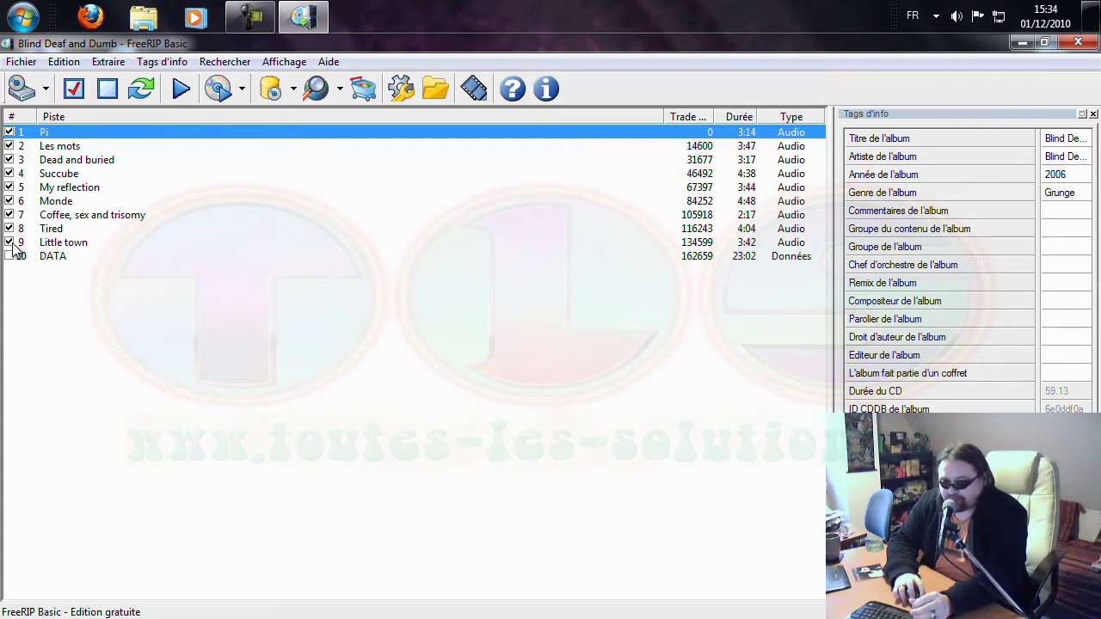
left_click(9, 241)
left_click(9, 214)
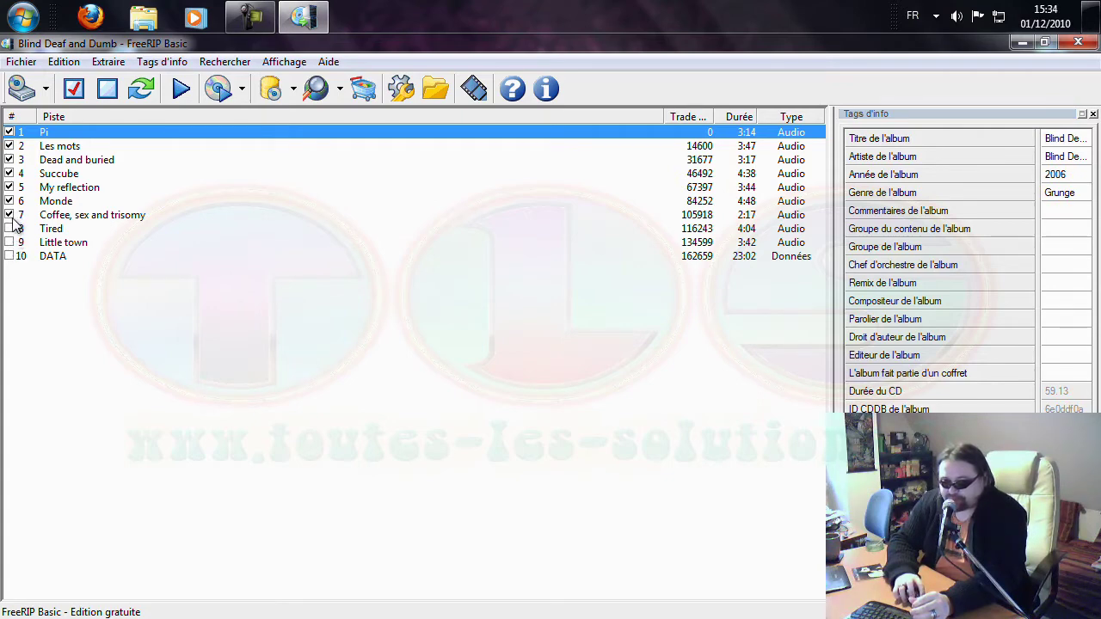
left_click(9, 173)
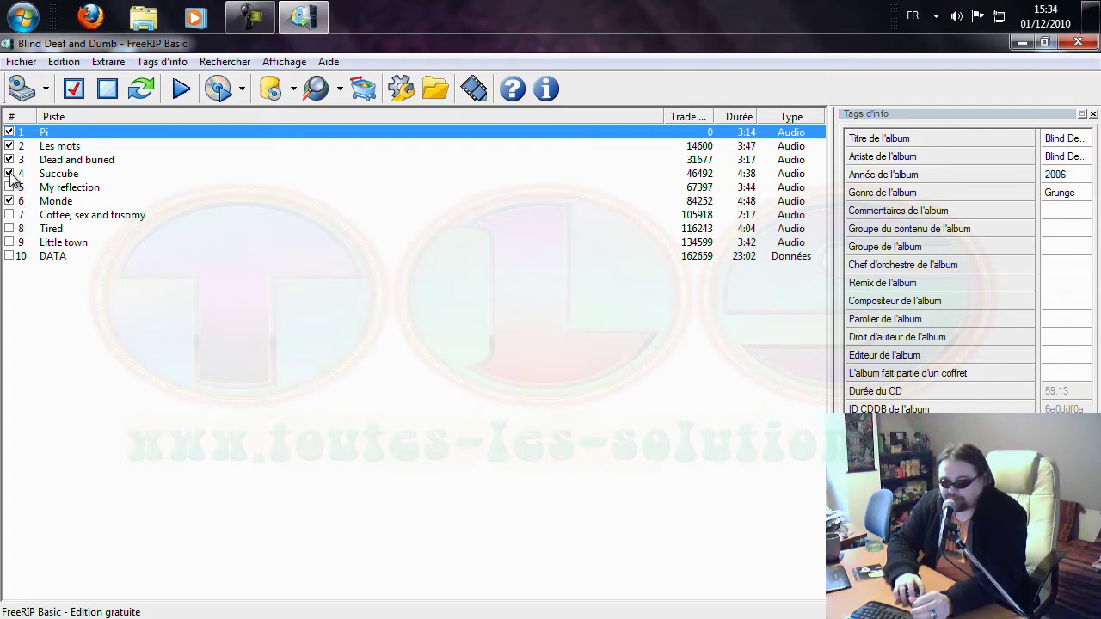
left_click(9, 159)
left_click(10, 145)
left_click(10, 131)
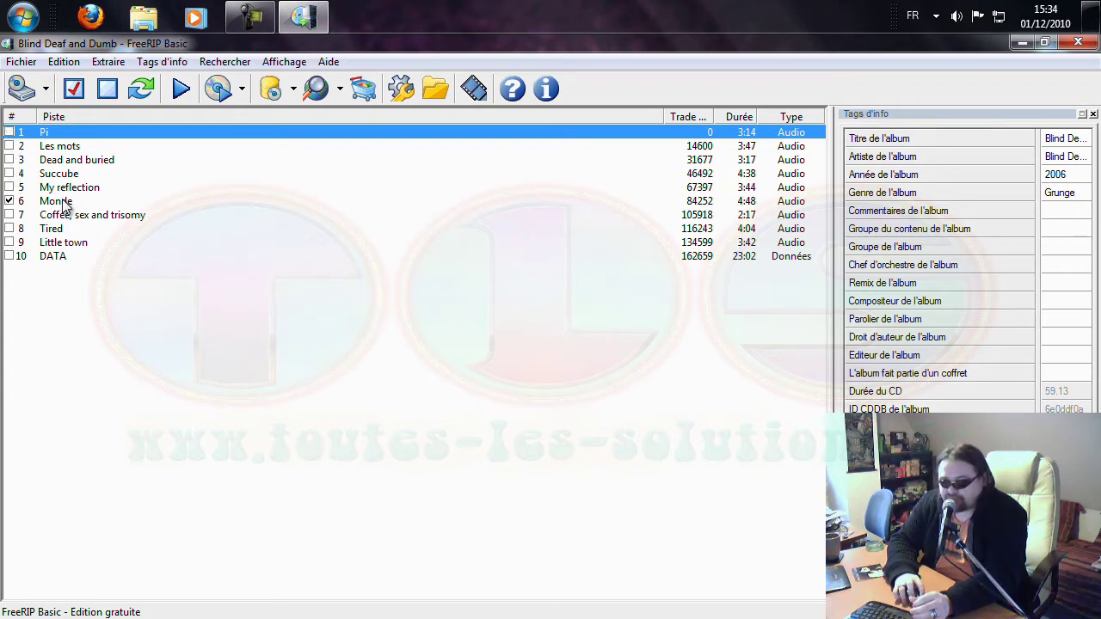
Step: Open the encoding options and keep the MP3 encoding mode on CBR - Débit binaire constant
left_click(115, 69)
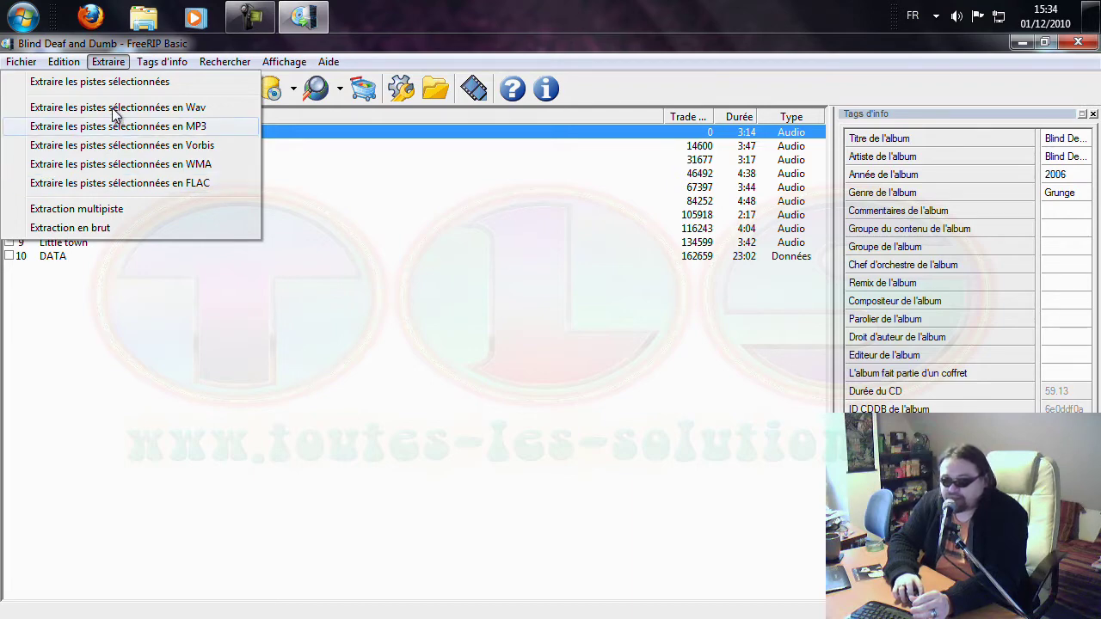
mouse_move(24, 62)
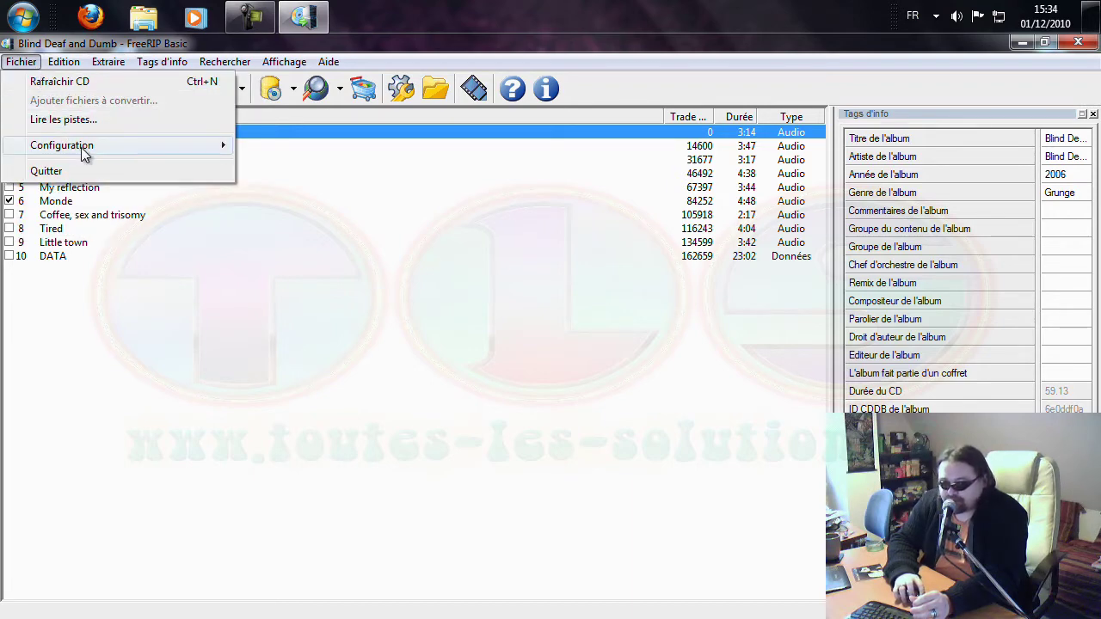
mouse_move(81, 149)
left_click(277, 146)
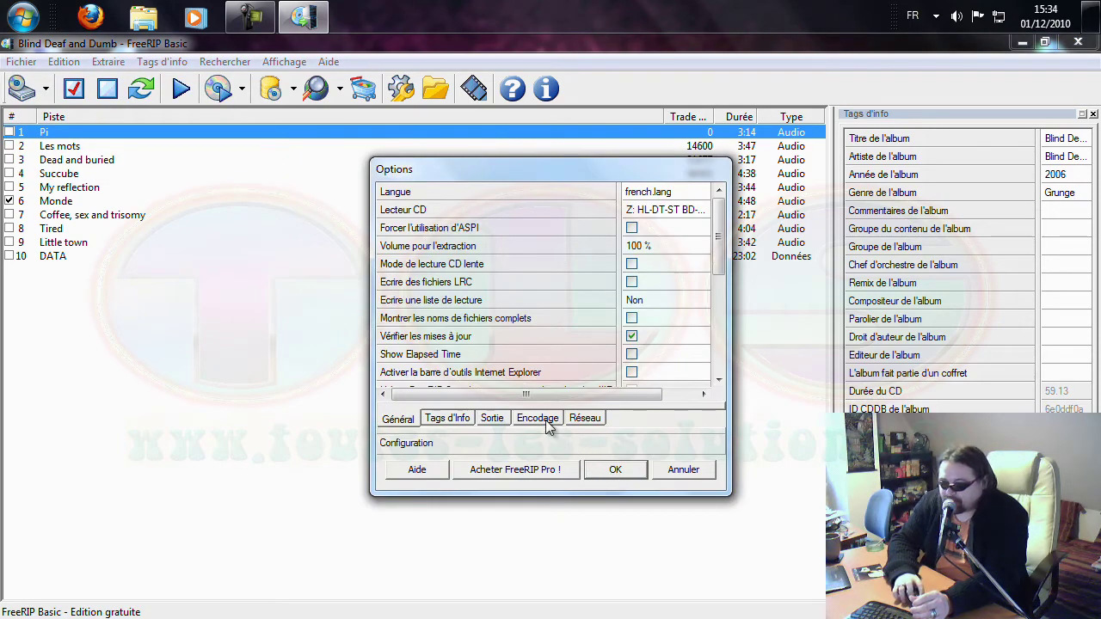
left_click(547, 422)
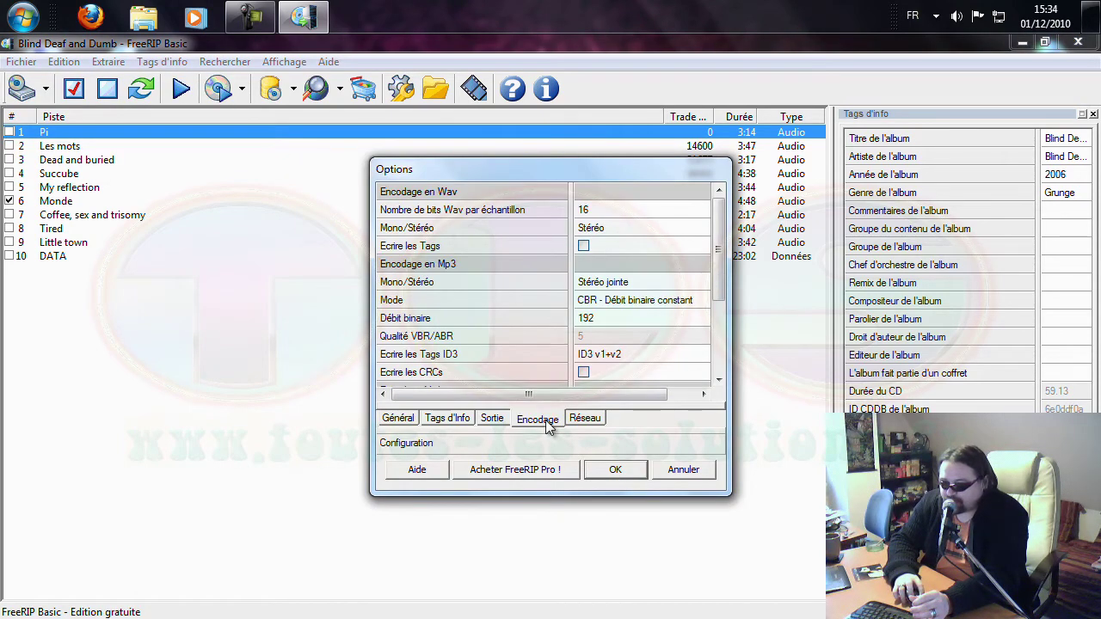
mouse_move(723, 247)
left_mouse_down()
mouse_move(724, 285)
mouse_move(726, 266)
left_mouse_up()
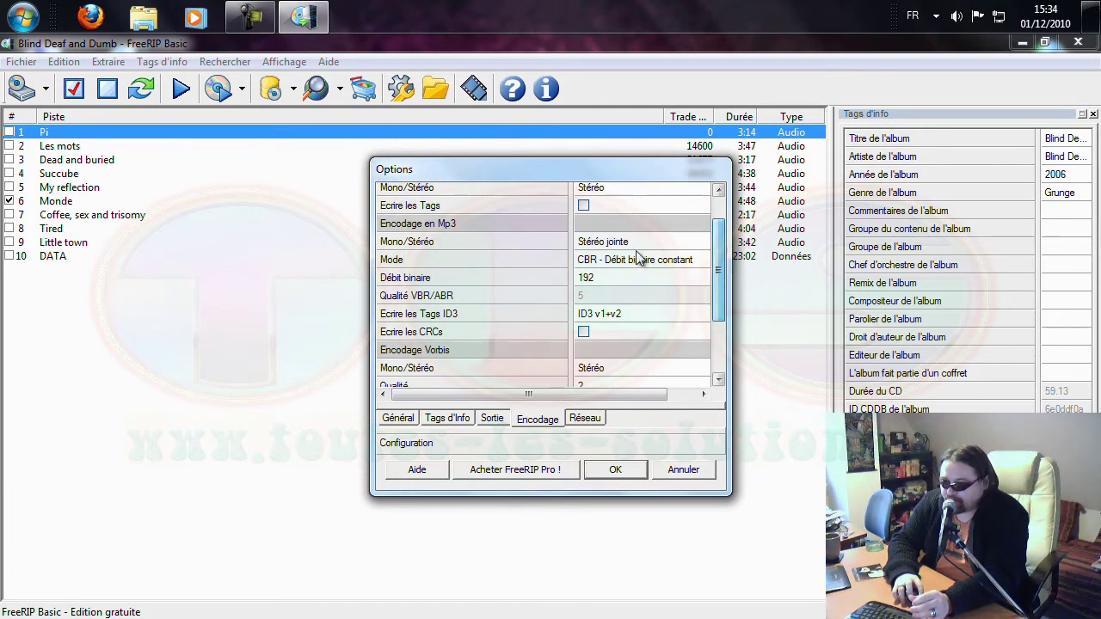
left_click(686, 264)
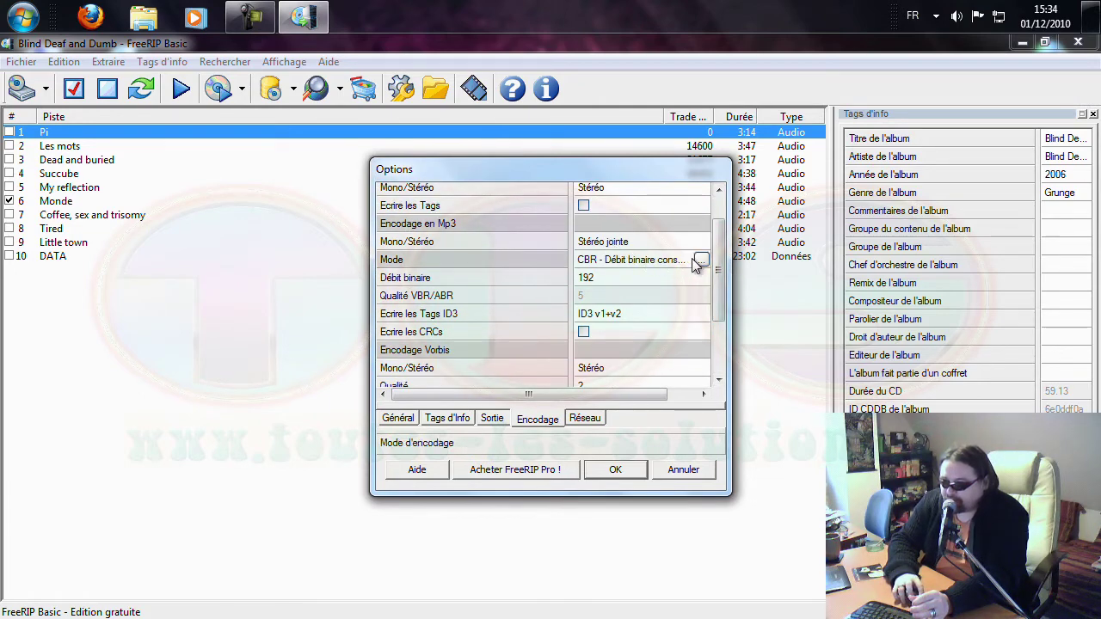
left_click(701, 259)
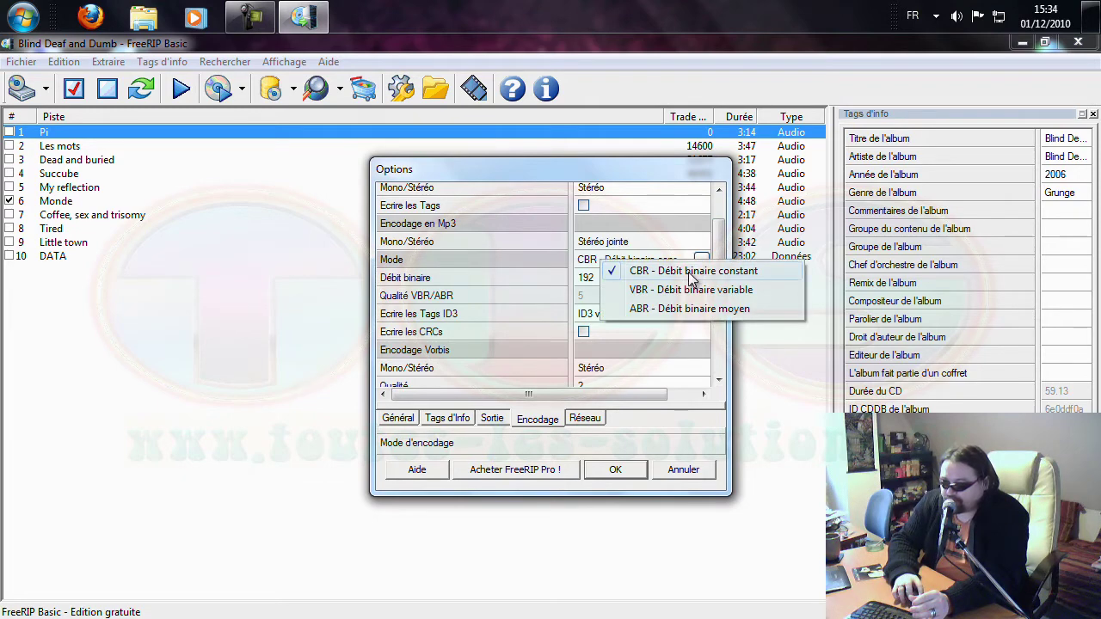
left_click(689, 272)
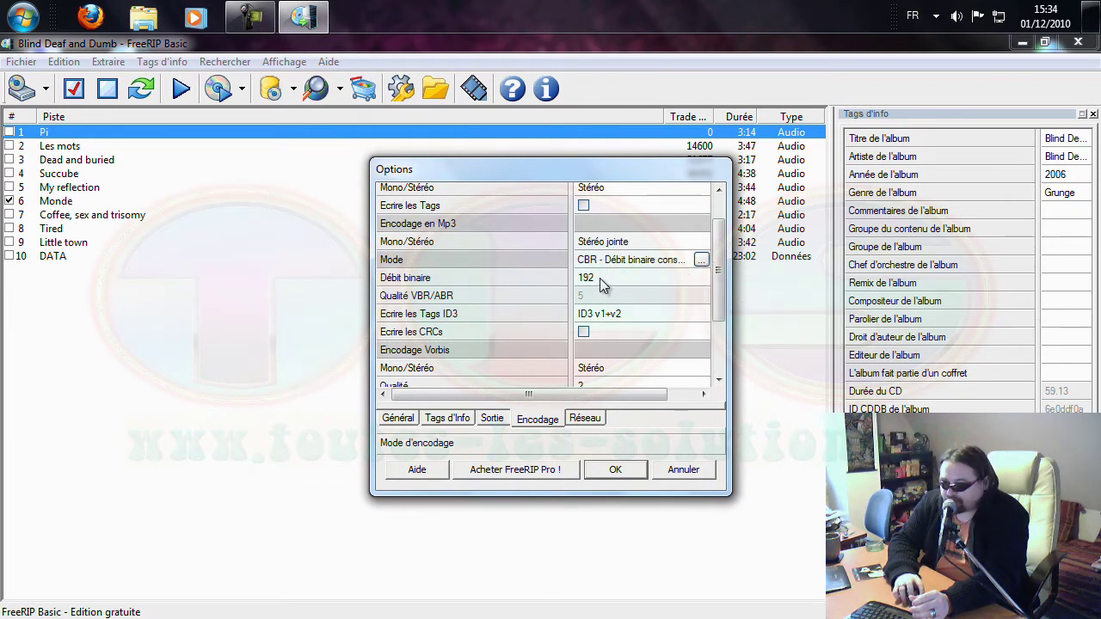
Step: Review the Vorbis, WMA and FLAC encoding settings and close the options dialog with its settings accepted
left_click(718, 380)
left_click(718, 380)
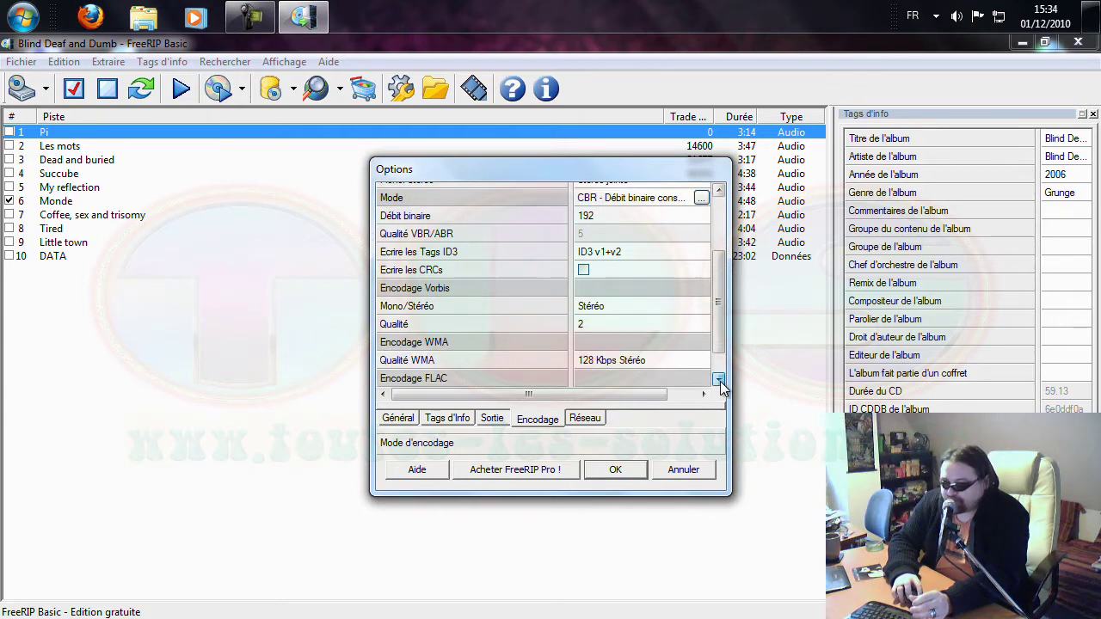
left_click(718, 380)
left_click(718, 380)
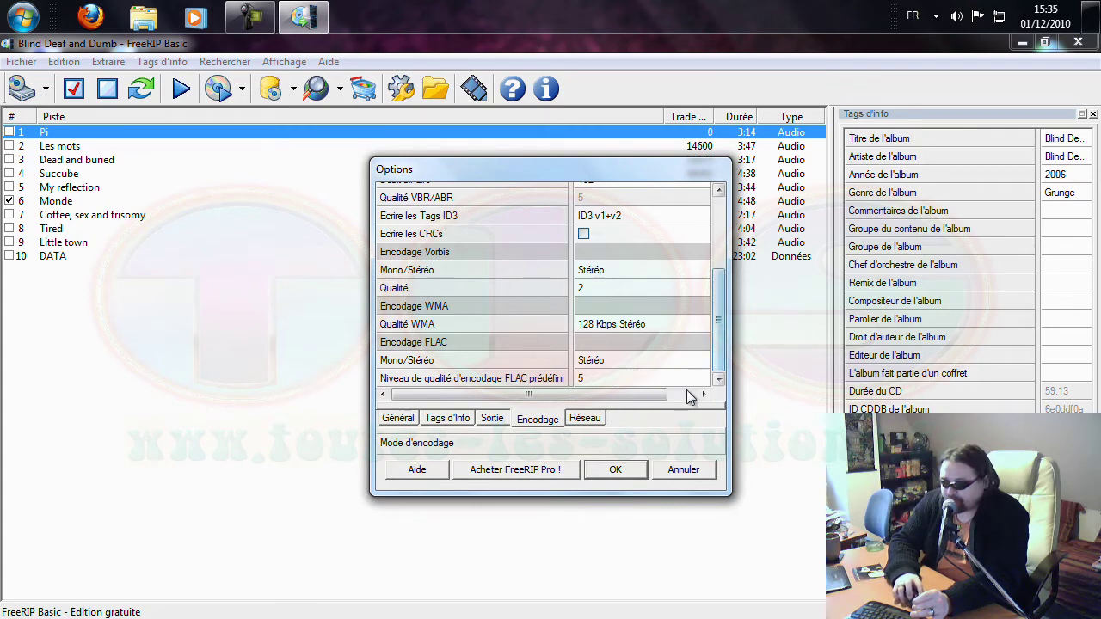
left_click(616, 470)
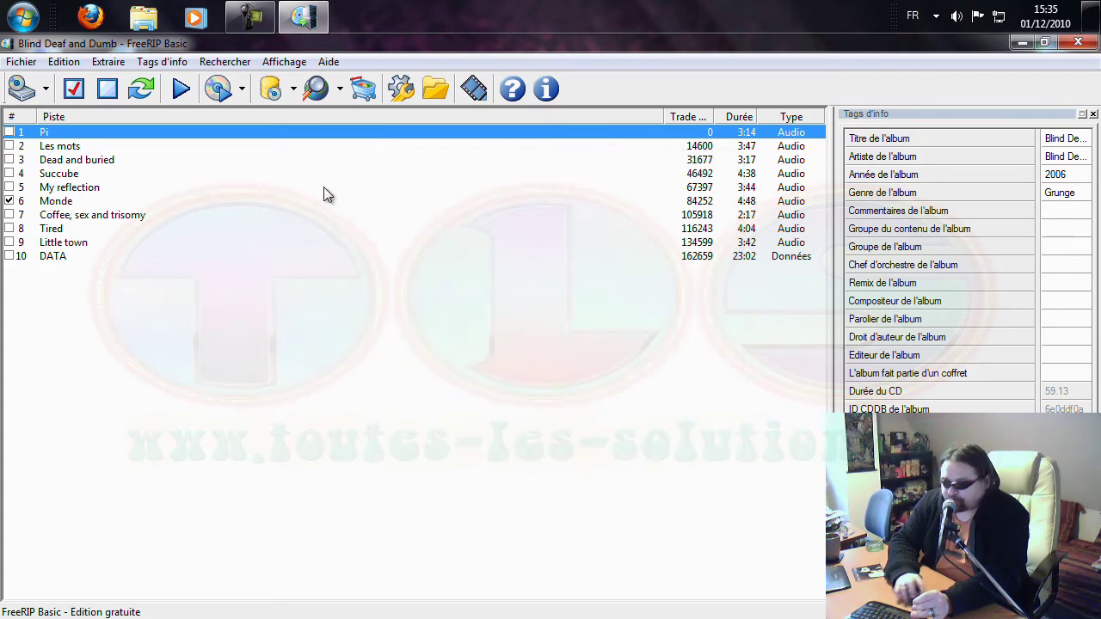
Step: Extract the selected Monde track from the CD in Wav format
left_click(112, 63)
left_click(138, 107)
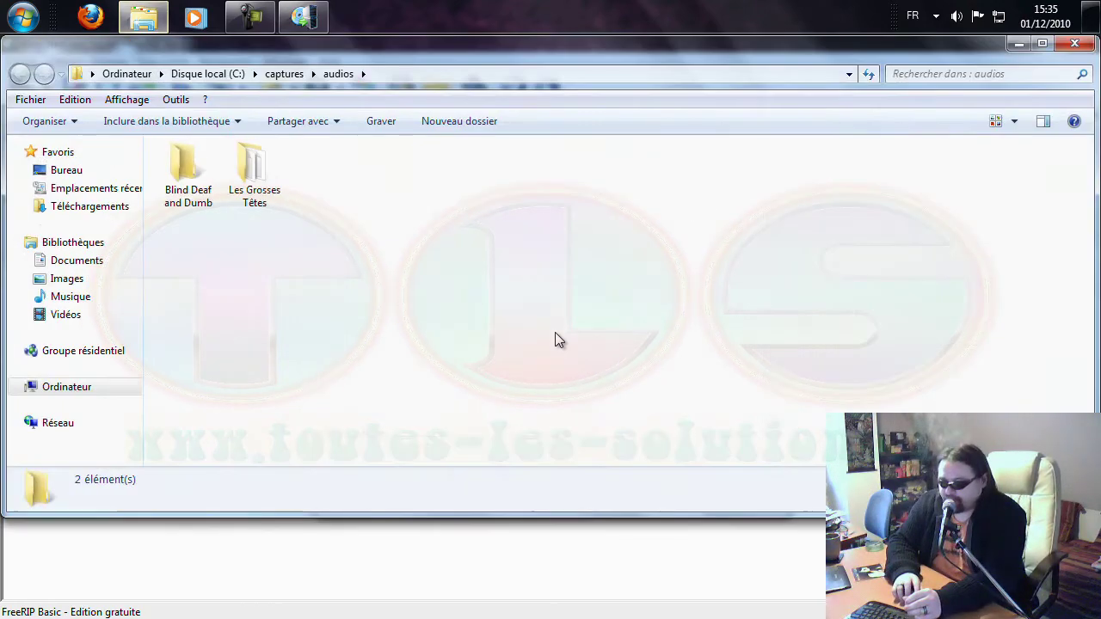
Step: Check the extracted file in the Blind Deaf and Dumb folder, and close the folder and the extraction progress window
double_click(184, 170)
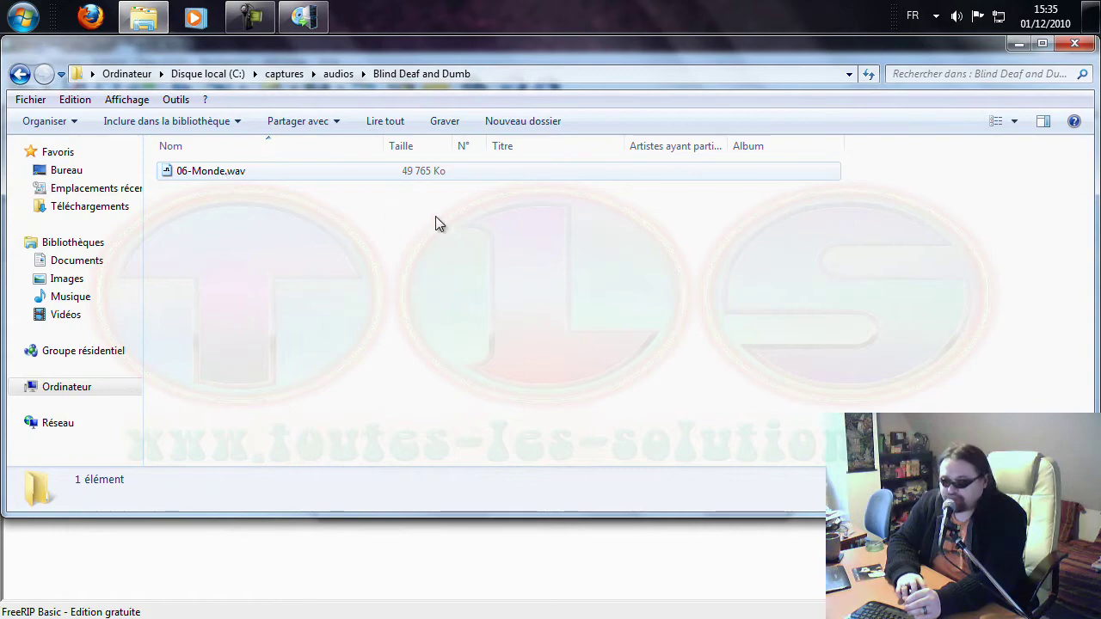
left_click(1074, 43)
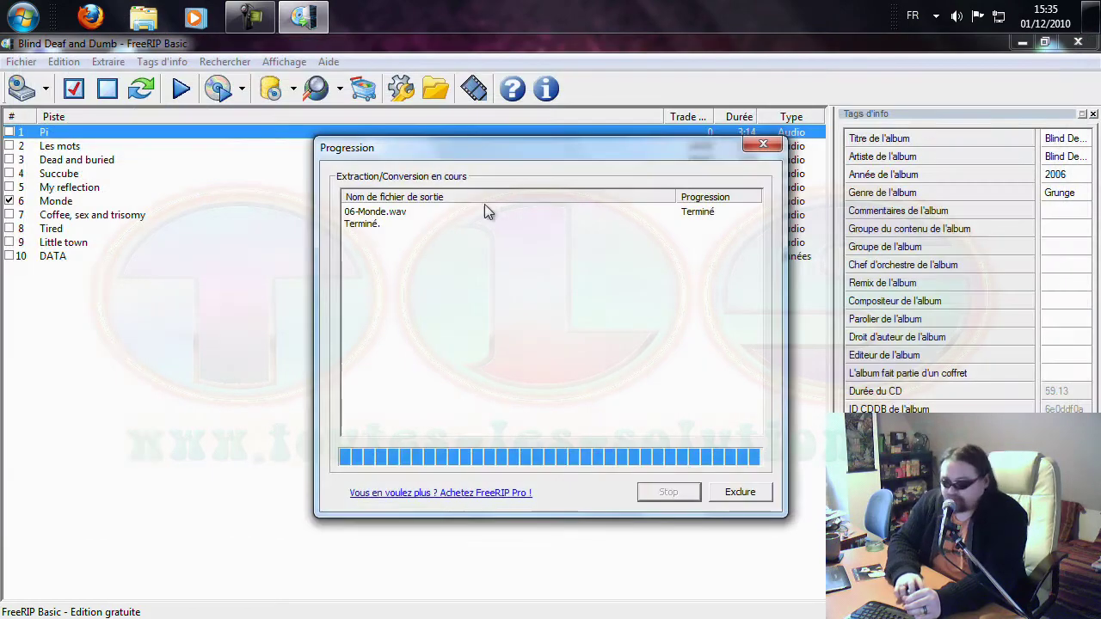
left_click(735, 494)
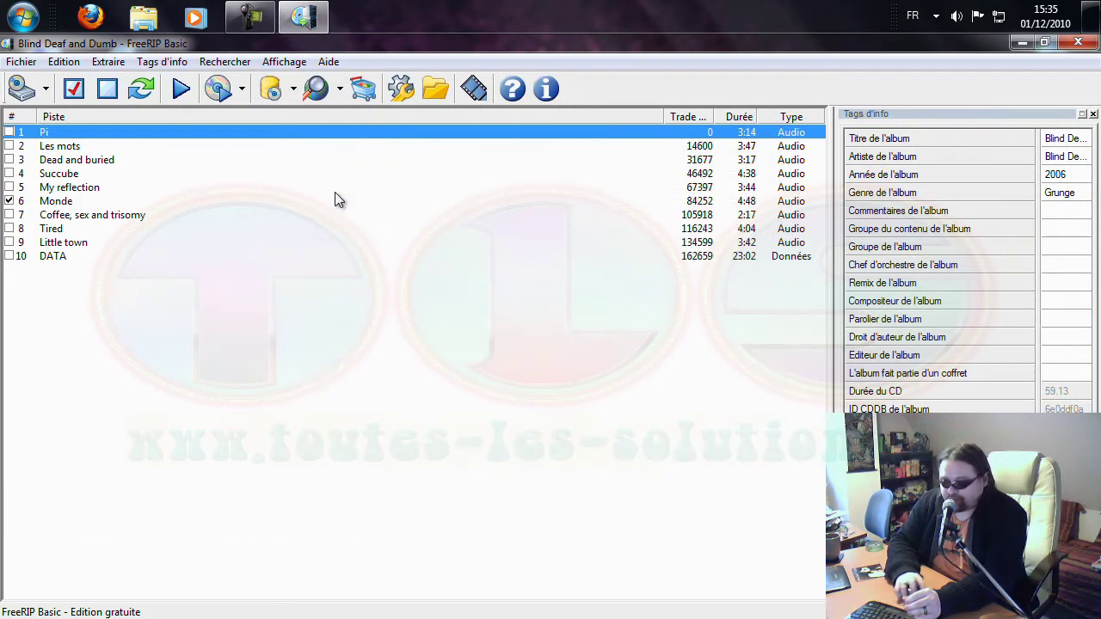
Step: Switch FreeRIP from the CD track list to the audio file converter
left_click(288, 60)
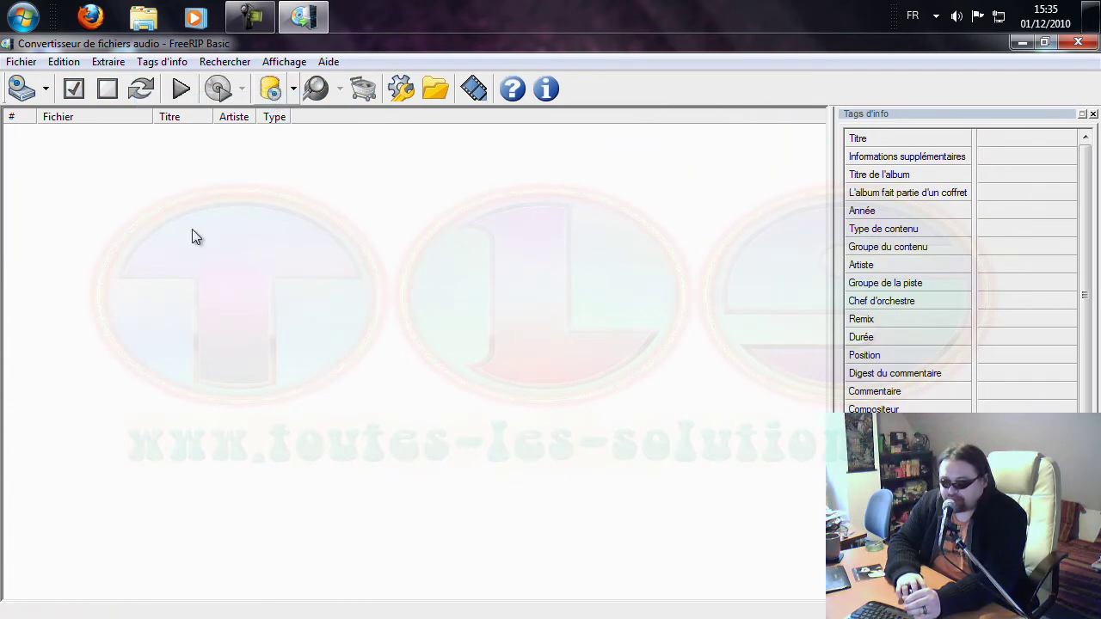
Step: Add 06-Monde.wav from the Blind Deaf and Dumb folder to the converter list and convert it to Vorbis
left_click(21, 62)
left_click(58, 102)
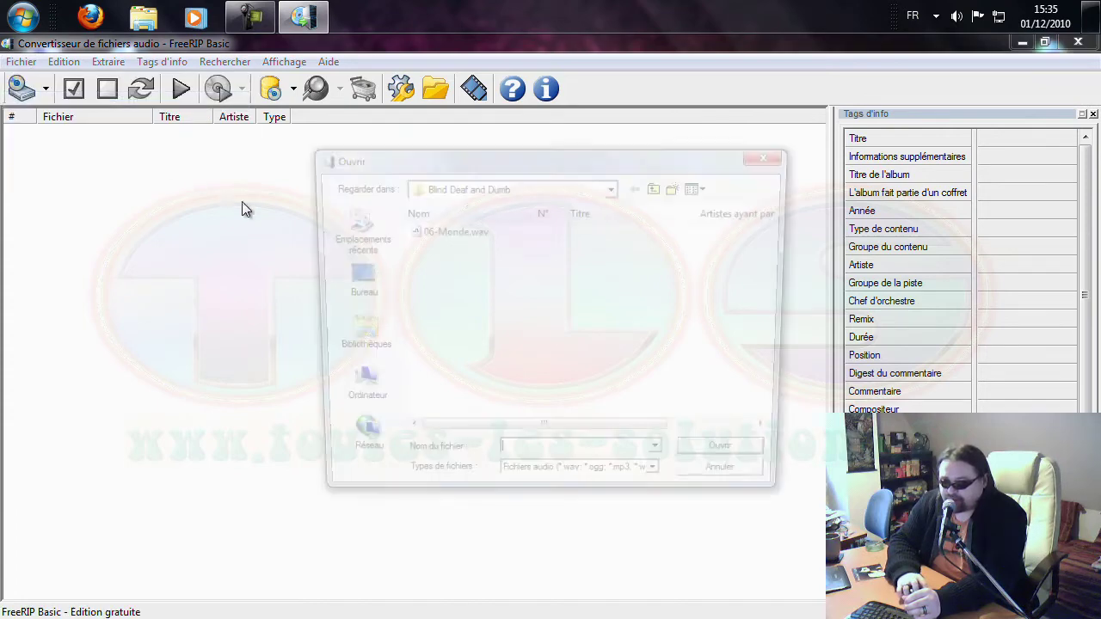
double_click(449, 231)
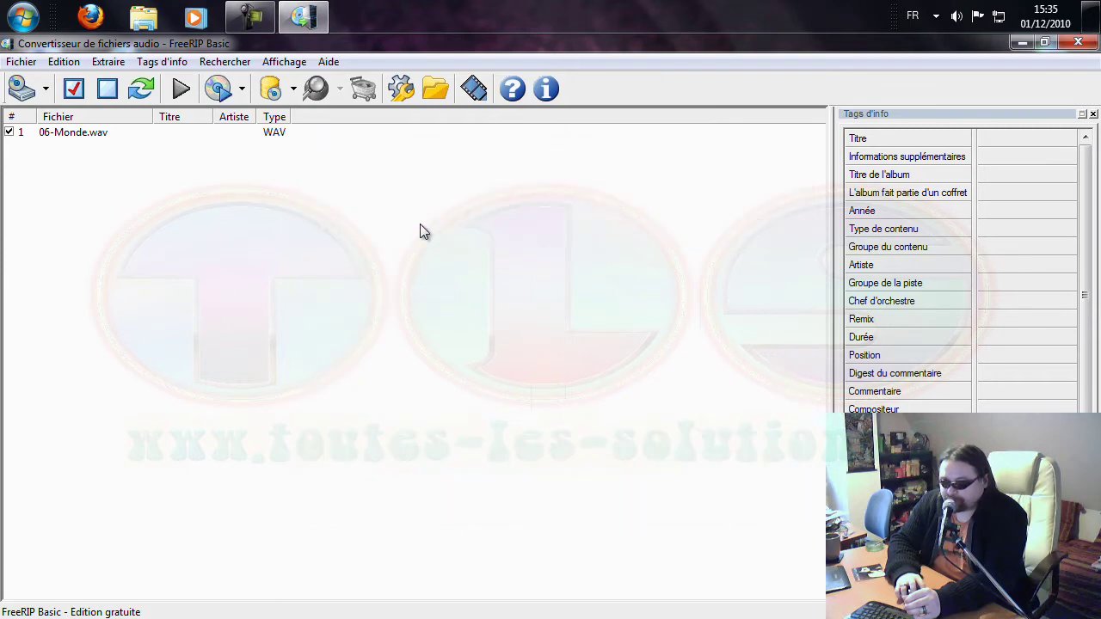
left_click(113, 63)
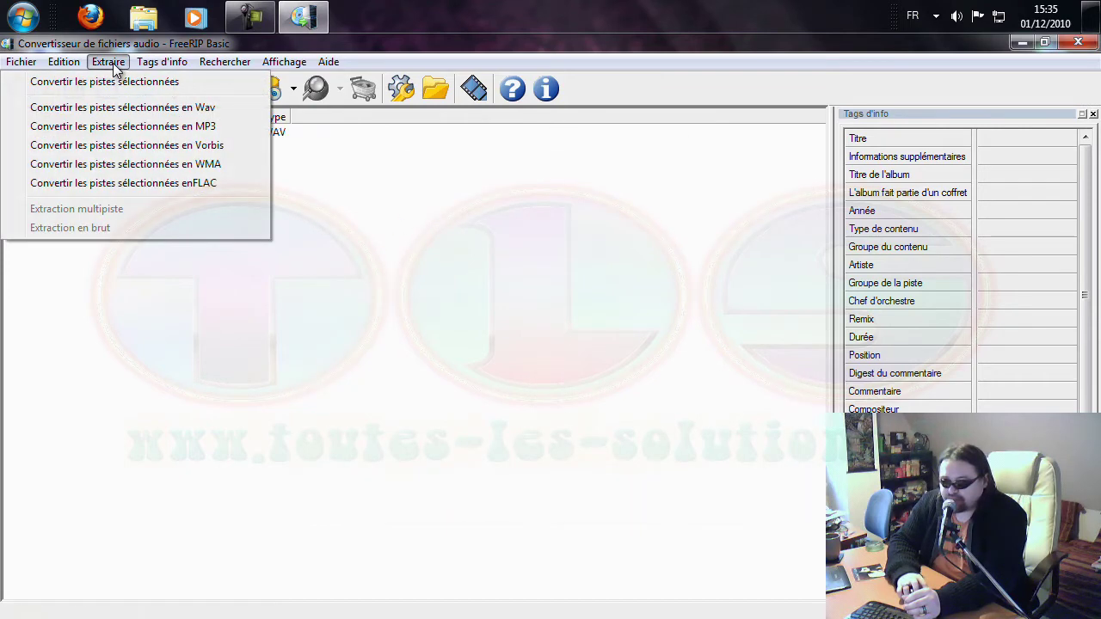
left_click(167, 145)
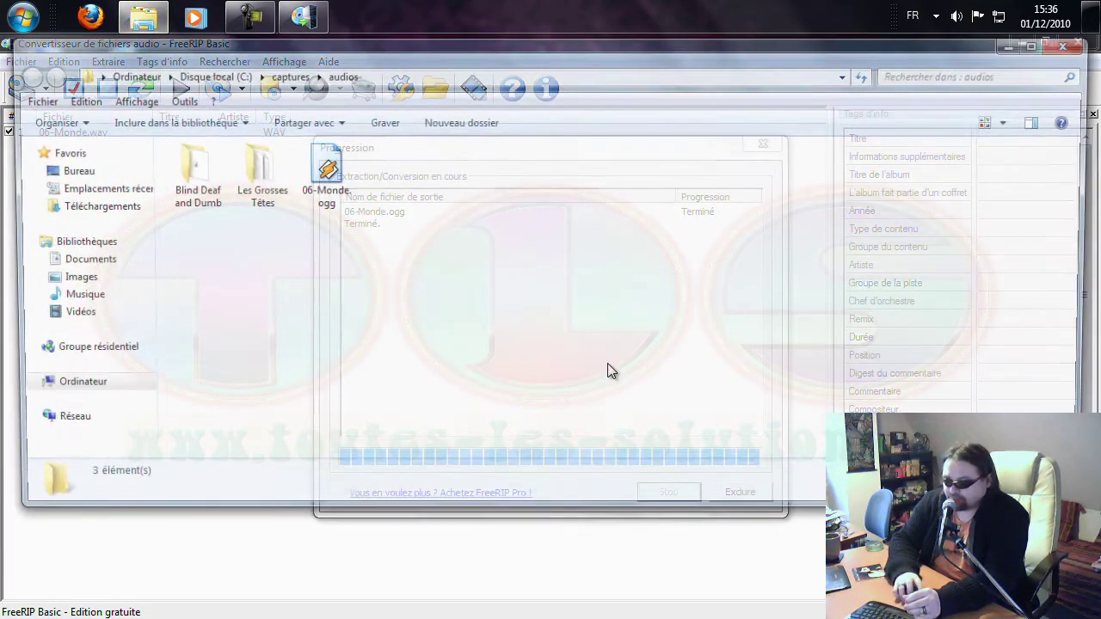
Step: Play the converted 06-Monde.ogg from the audios folder in Winamp, and close the player and the conversion progress window
left_click(331, 176)
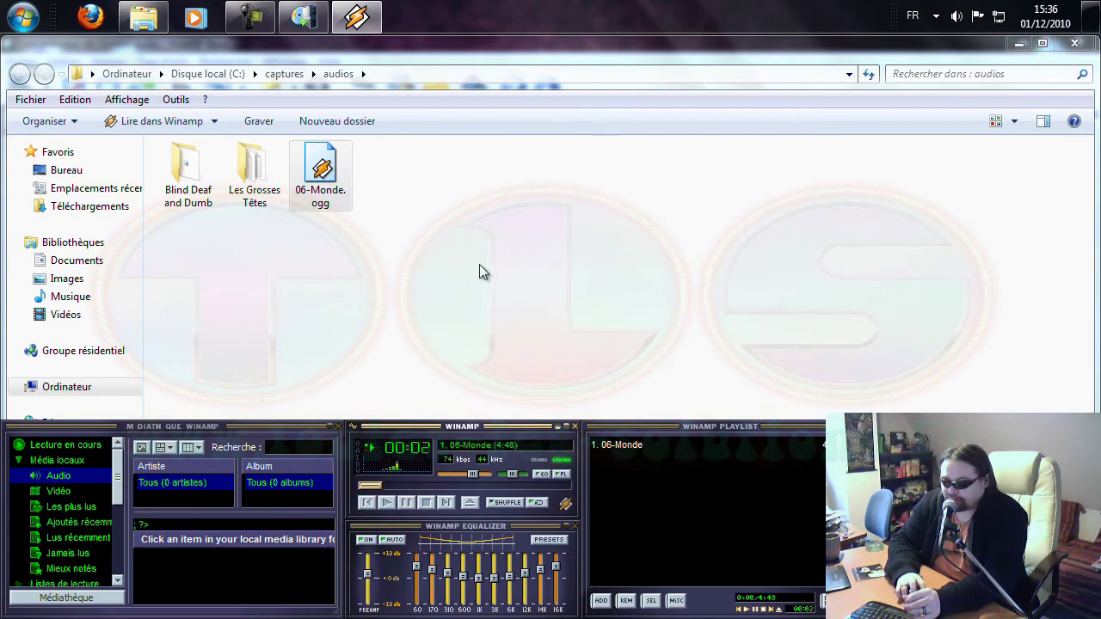
left_click(507, 230)
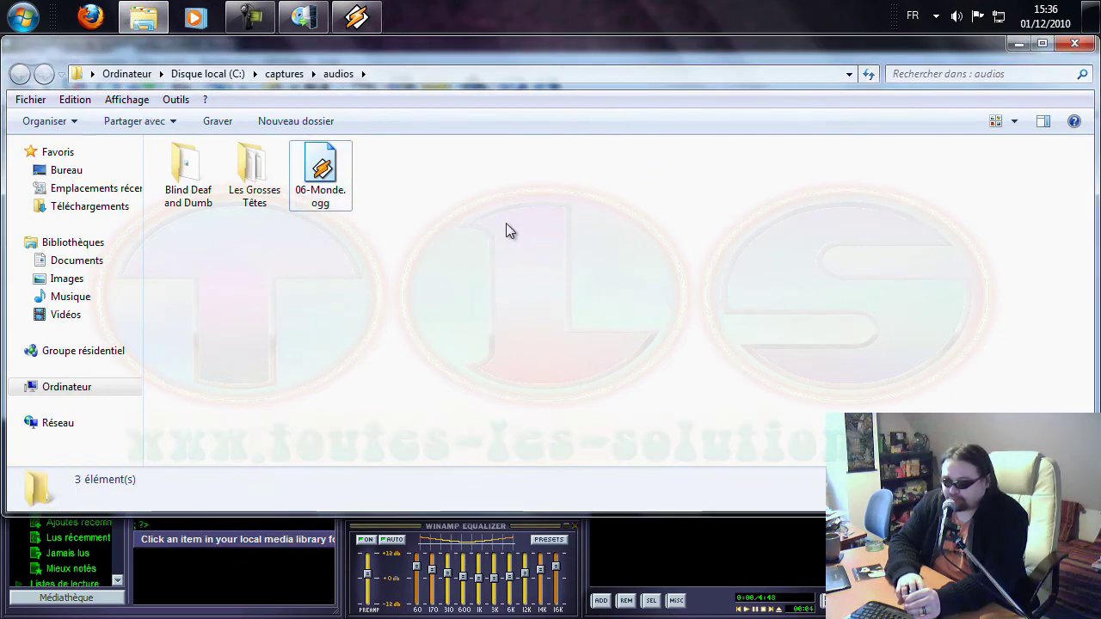
key("alt+Tab")
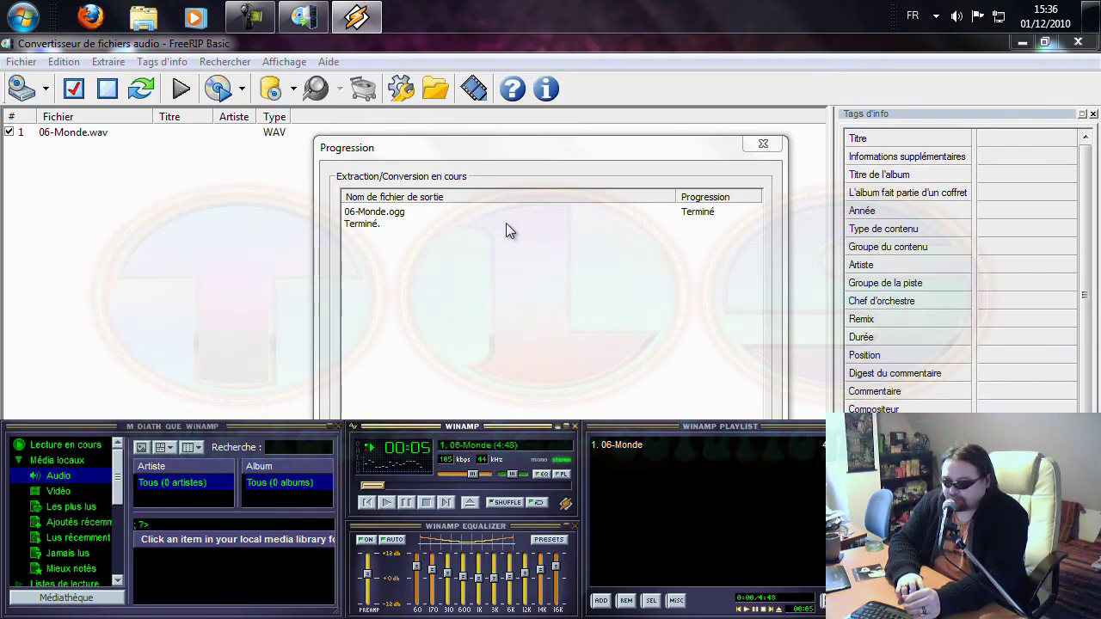
left_click(575, 427)
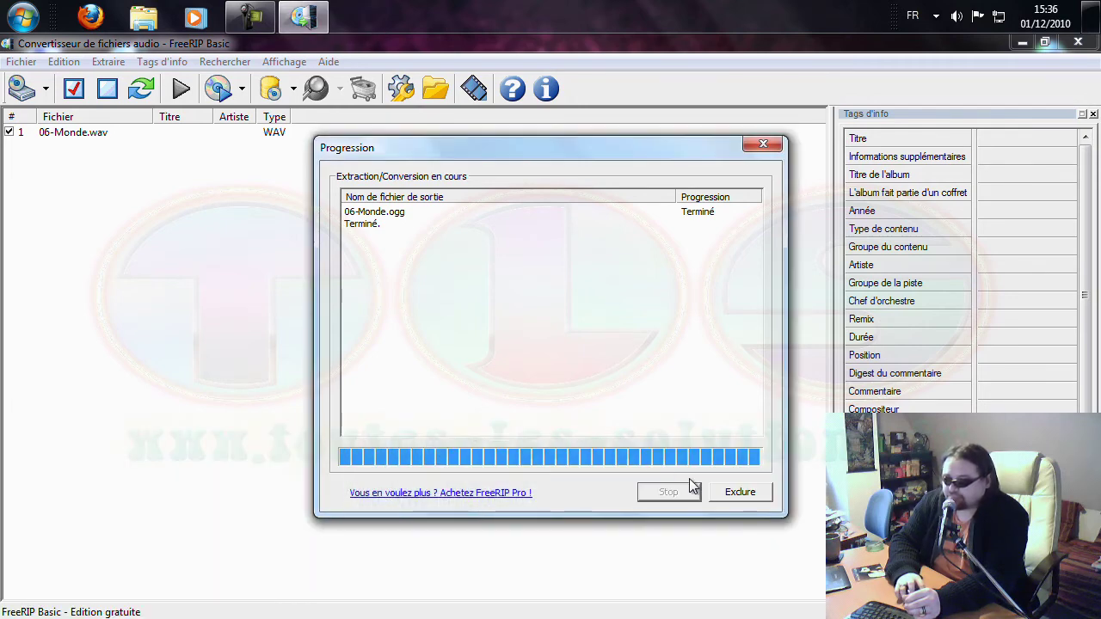
left_click(741, 495)
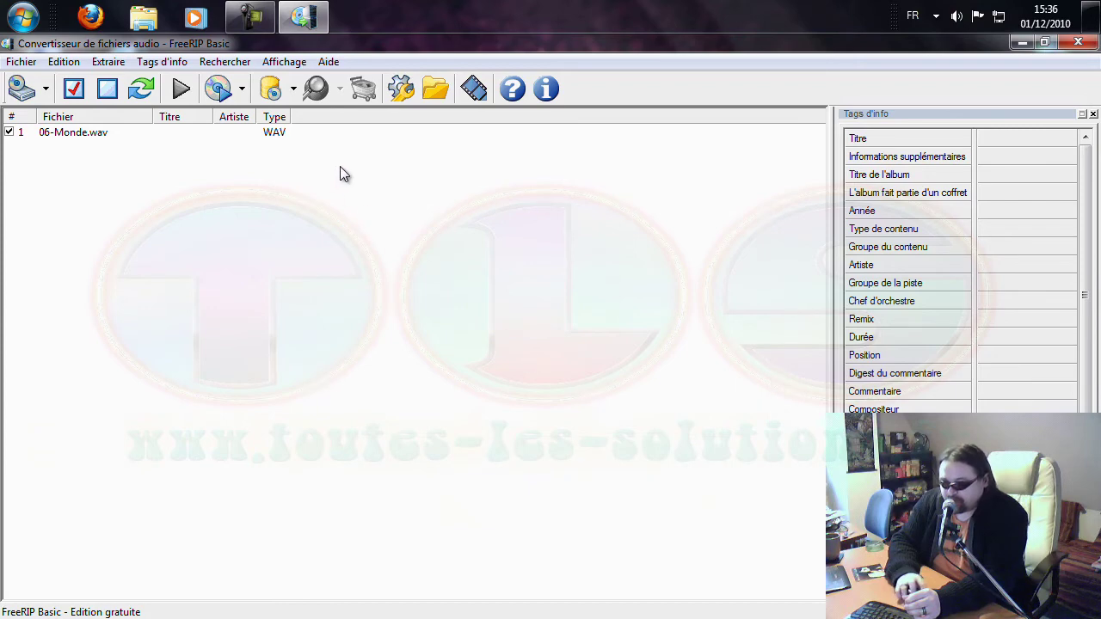
Step: Convert the selected 06-Monde.wav track to MP3, check the file in the audios folder, and close the folder and progress windows
left_click(108, 64)
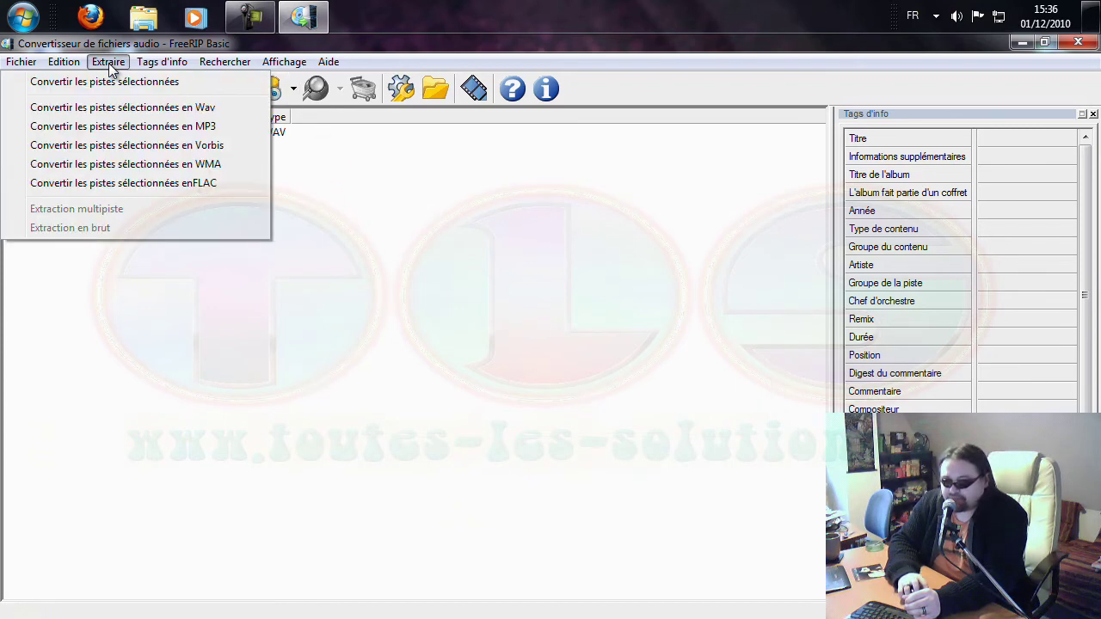
left_click(159, 126)
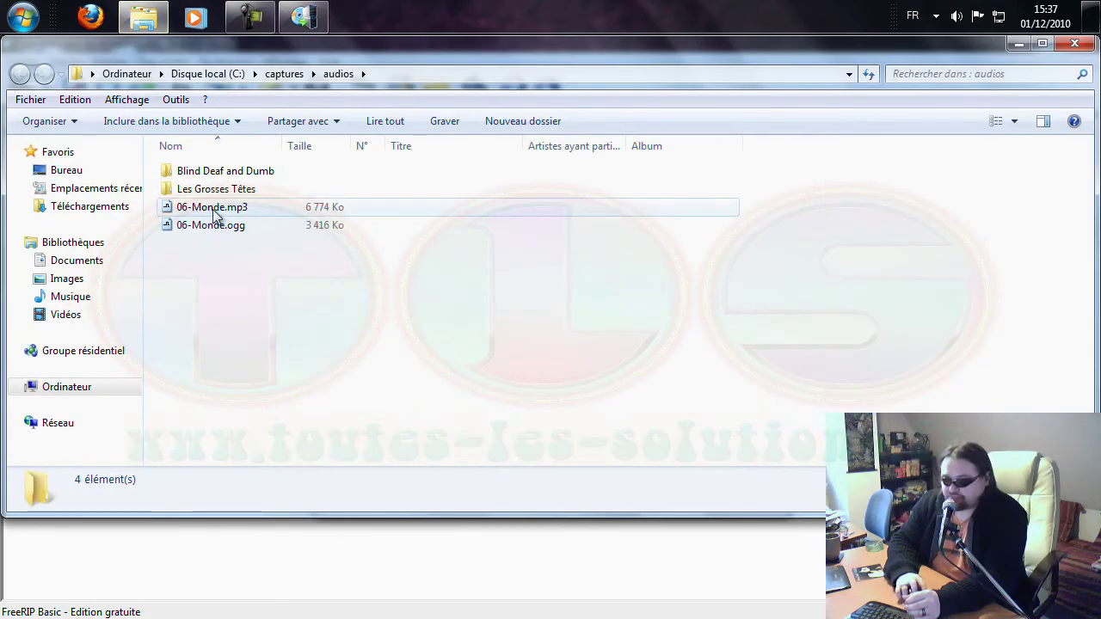
left_click(1074, 43)
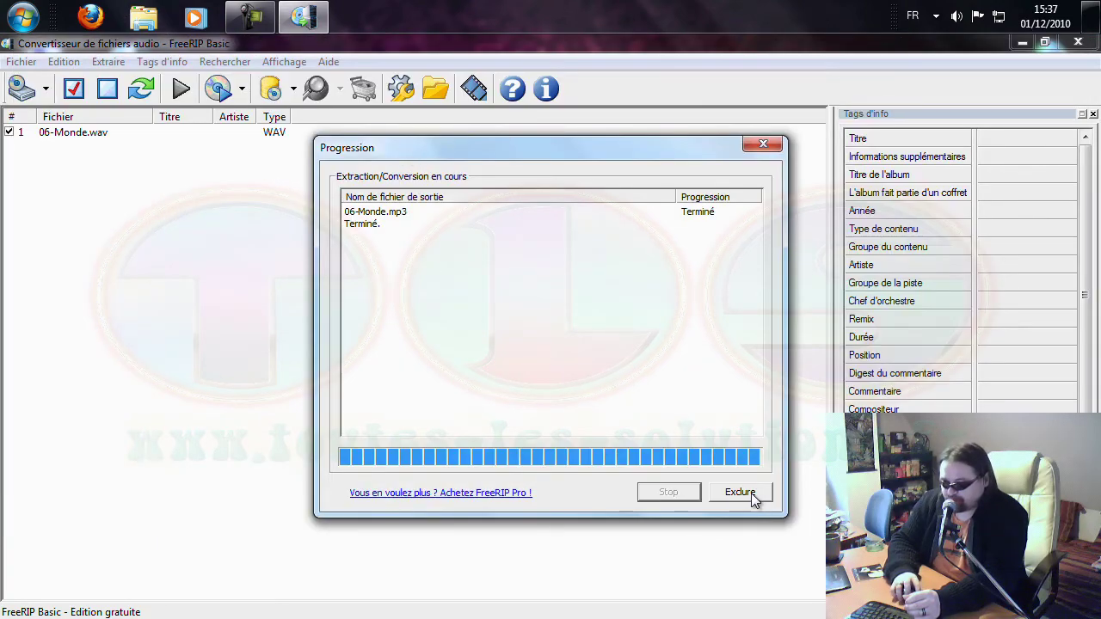
left_click(750, 493)
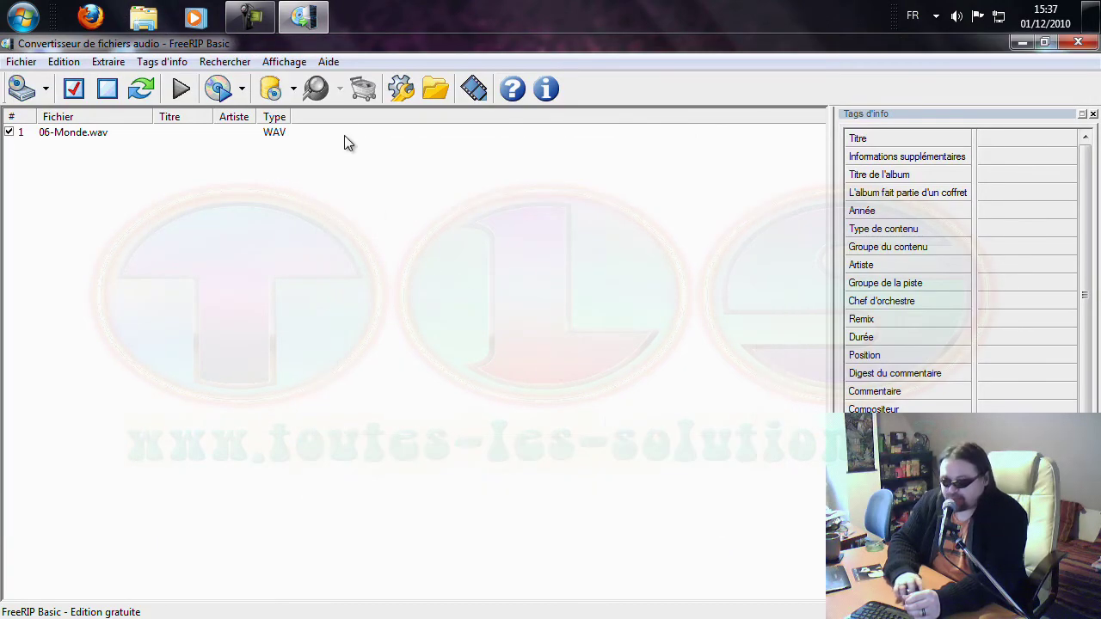
Step: Switch FreeRIP to the audio file tag editor and add 06-Monde.mp3 from the captures\audios folder on drive C
left_click(285, 61)
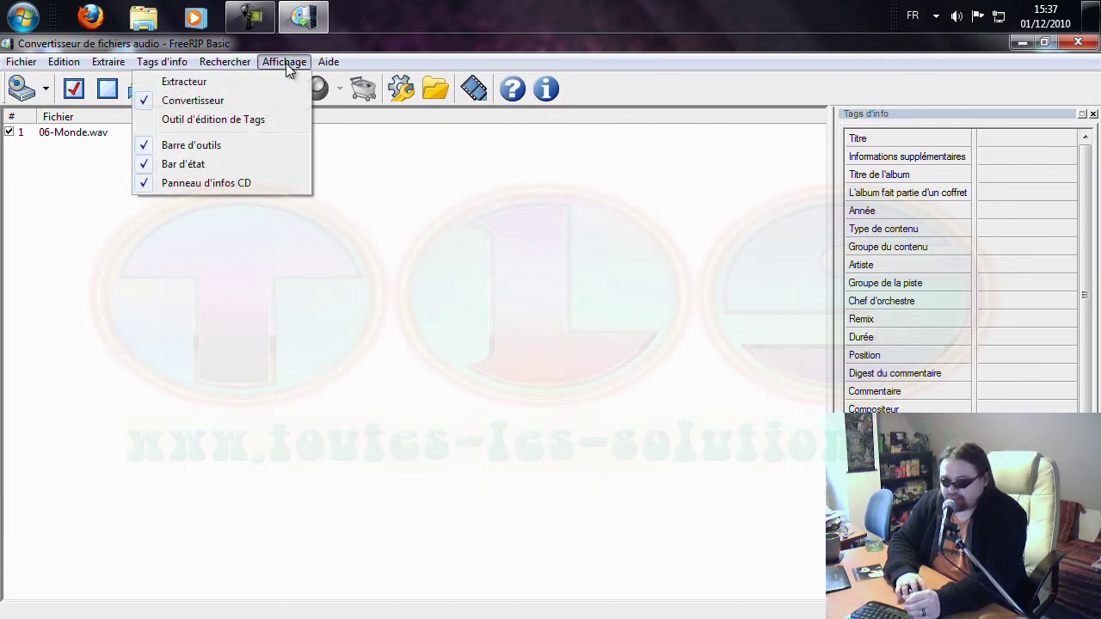
left_click(274, 119)
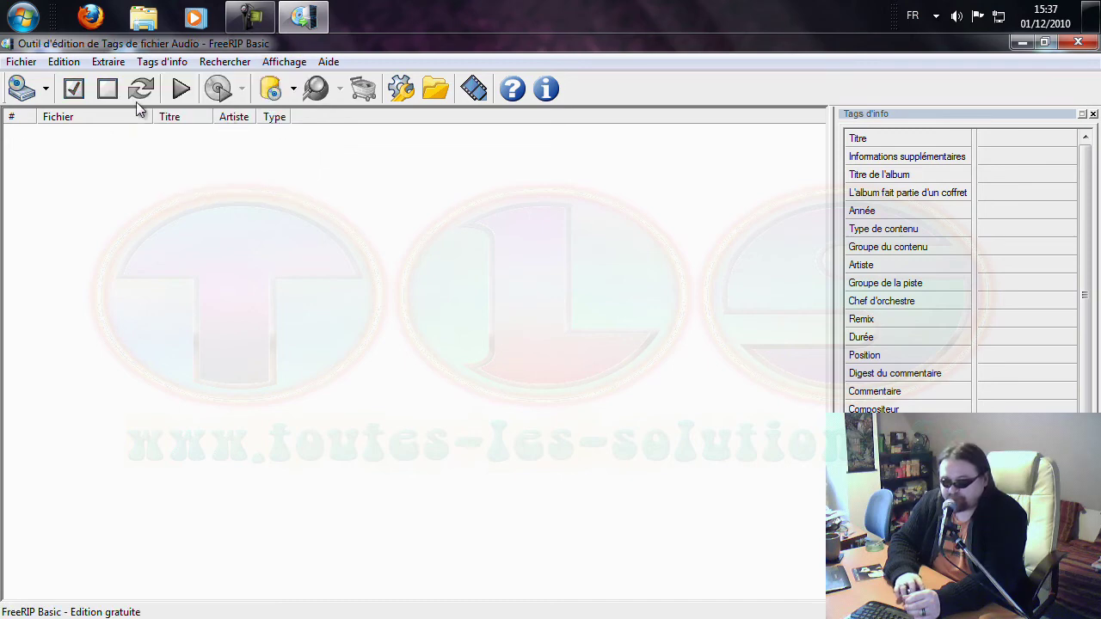
left_click(24, 64)
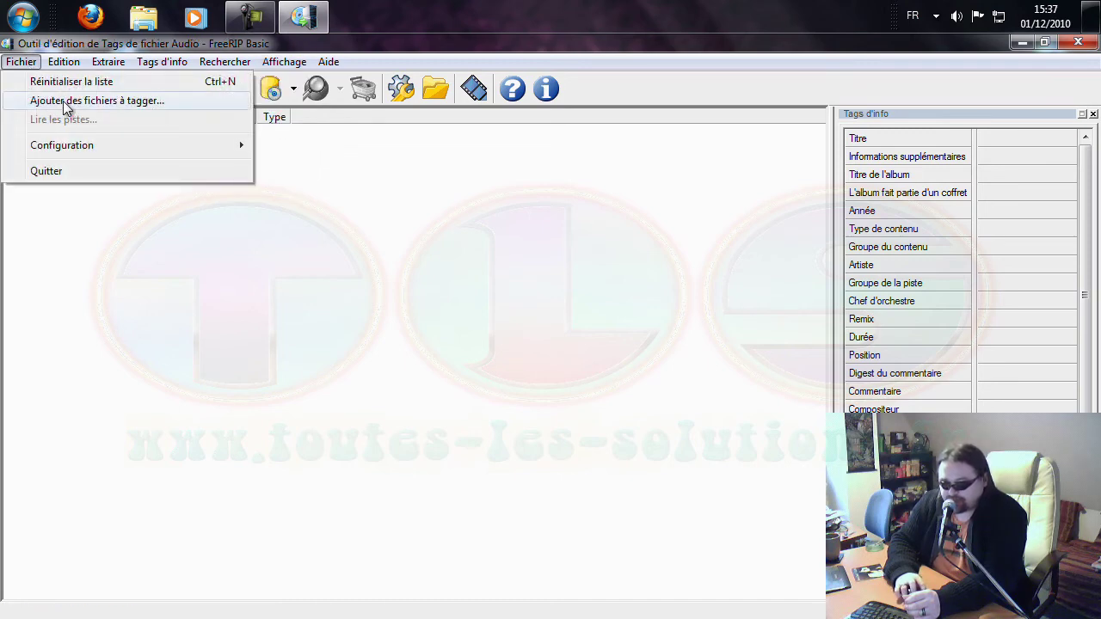
left_click(62, 101)
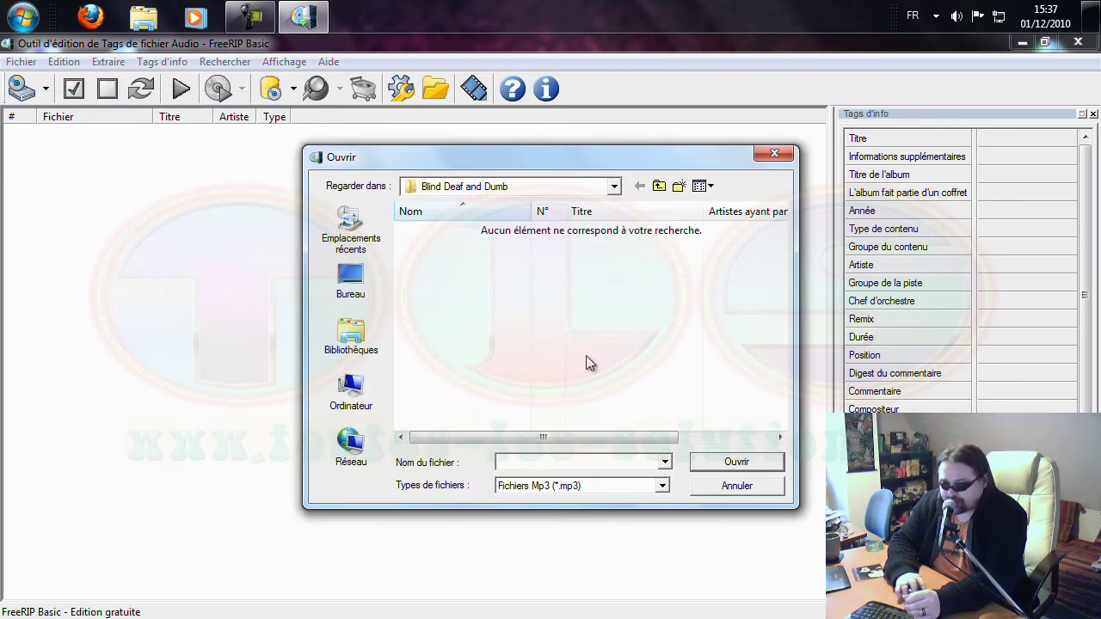
left_click(351, 391)
double_click(458, 244)
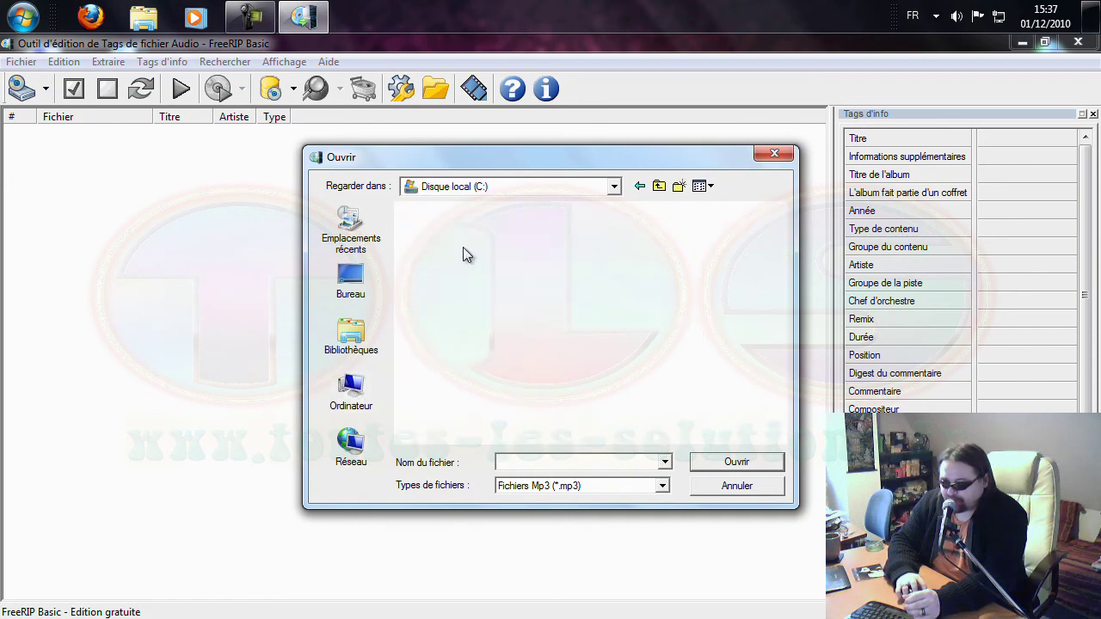
double_click(435, 222)
double_click(433, 228)
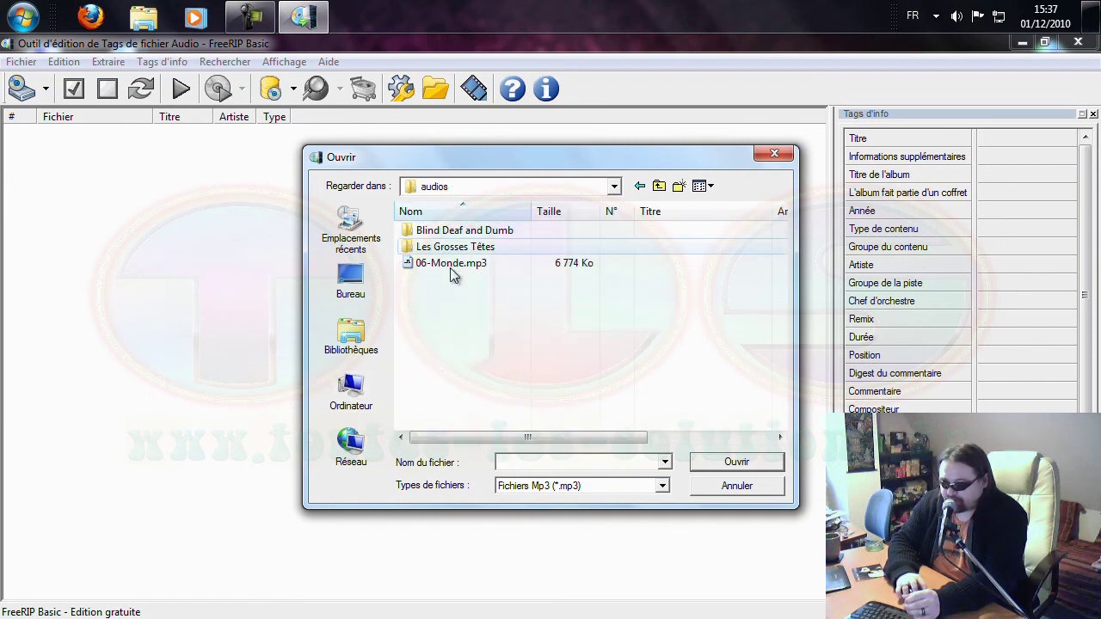
double_click(450, 267)
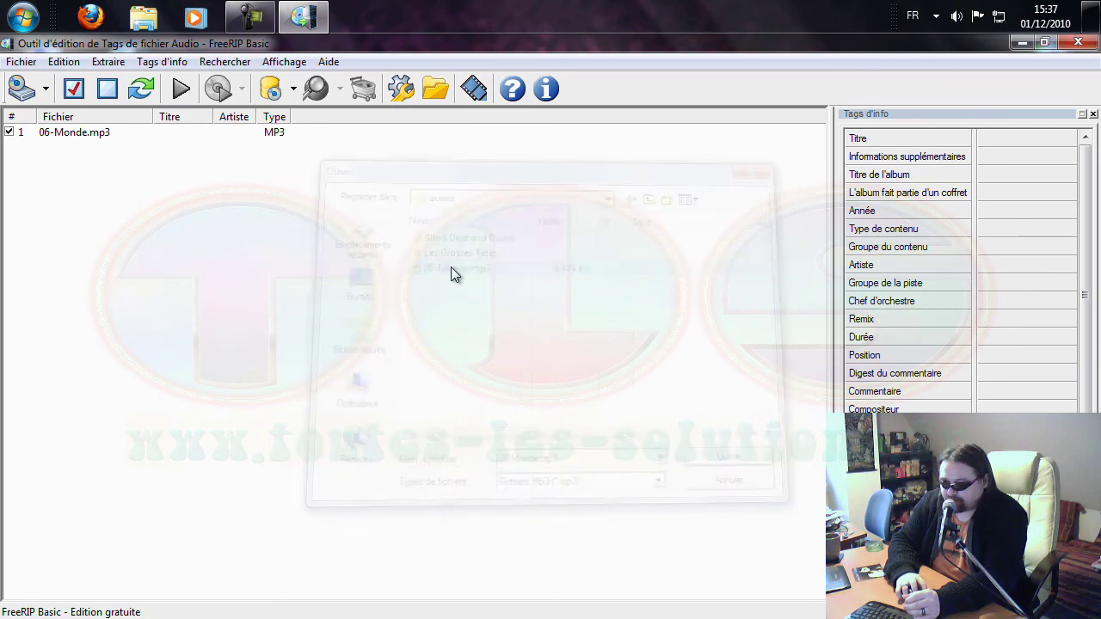
Step: Widen the Tags d'info panel to look over the tag fields for the MP3, and close FreeRIP
left_click_drag(828, 319, 733, 312)
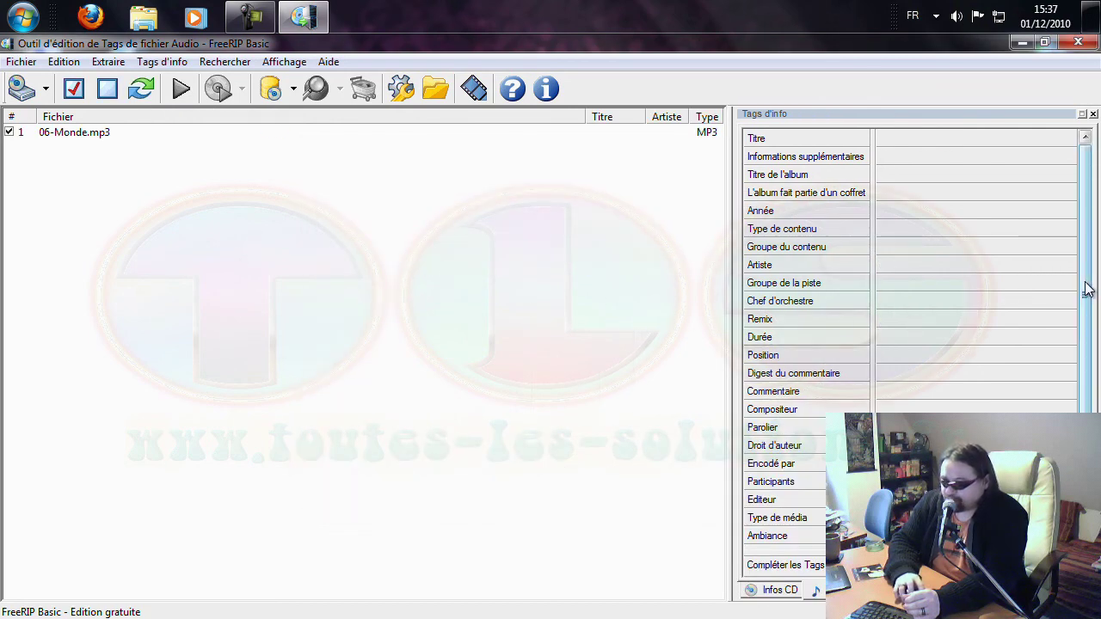
left_click_drag(1091, 296, 1085, 258)
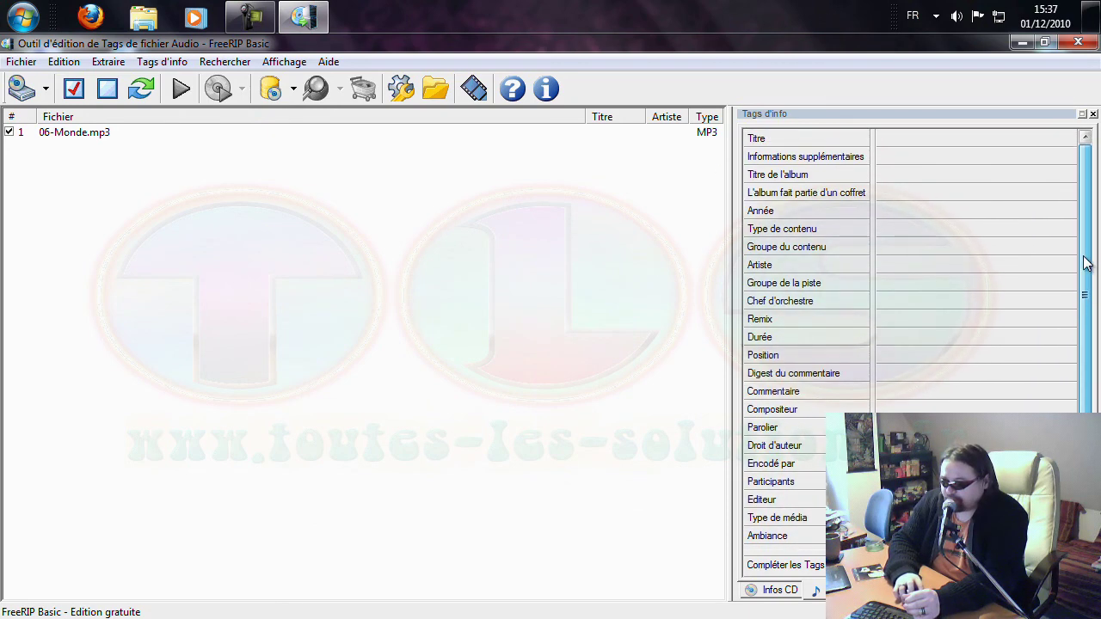
left_click(1078, 42)
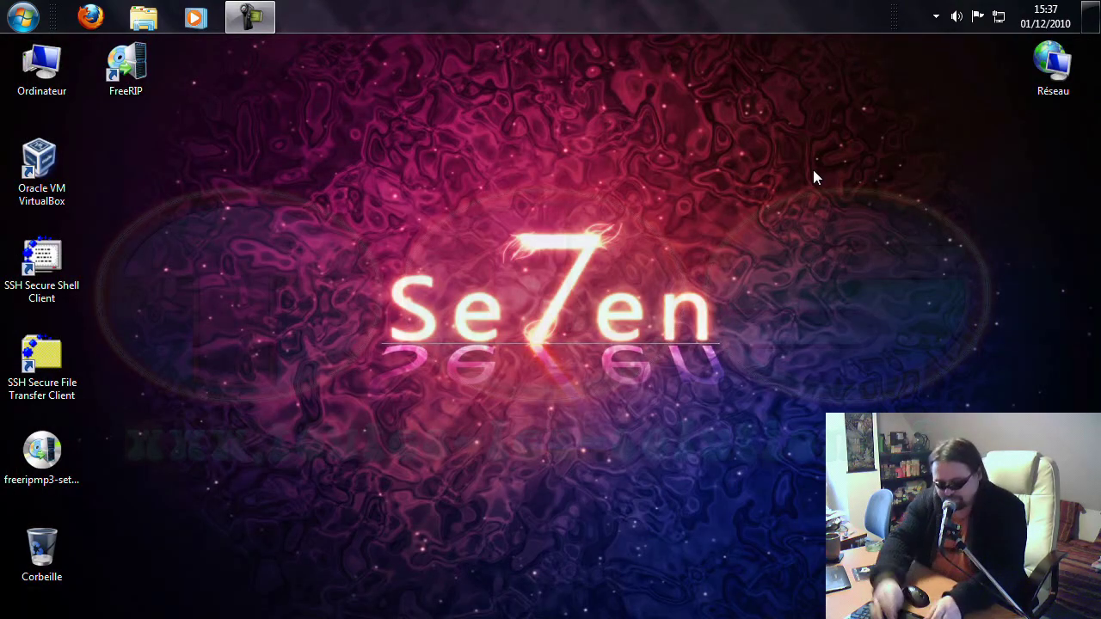